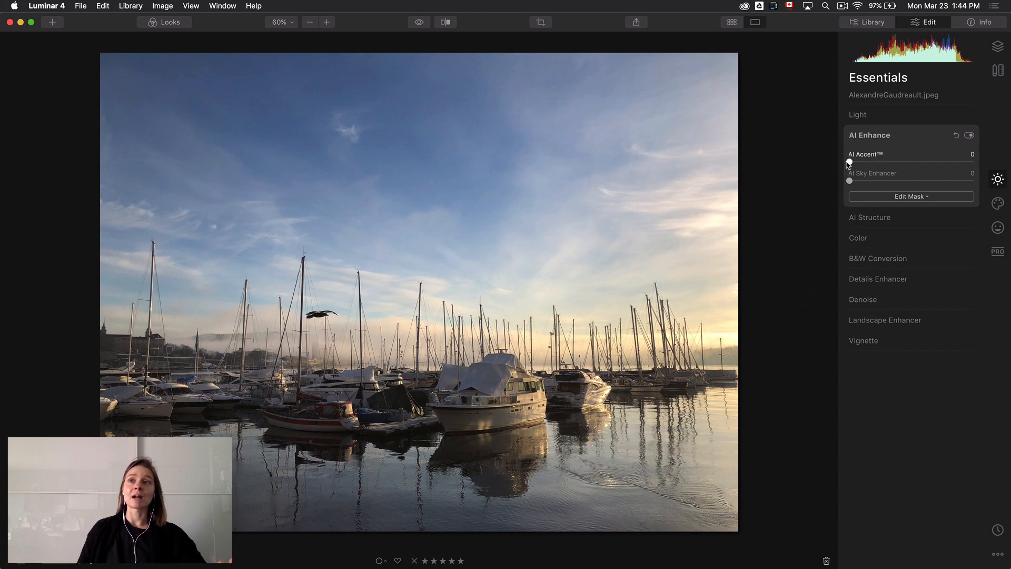
Set AI Accent to 100 and AI Sky Enhancer to 22 in AI Enhance, checking the edit against the original photo
drag(849, 162, 974, 163)
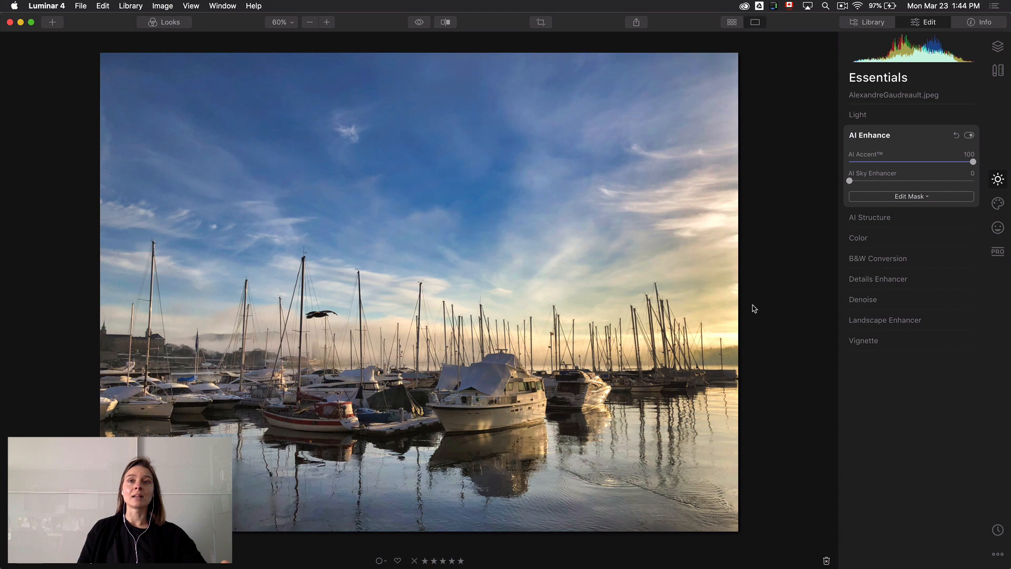
click(420, 24)
click(419, 24)
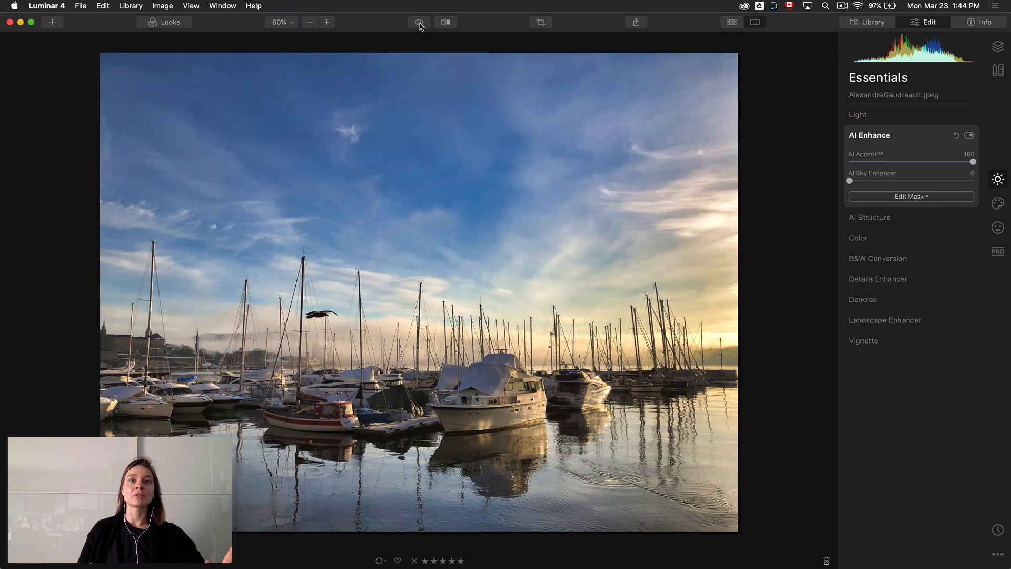
click(420, 24)
click(420, 25)
click(420, 24)
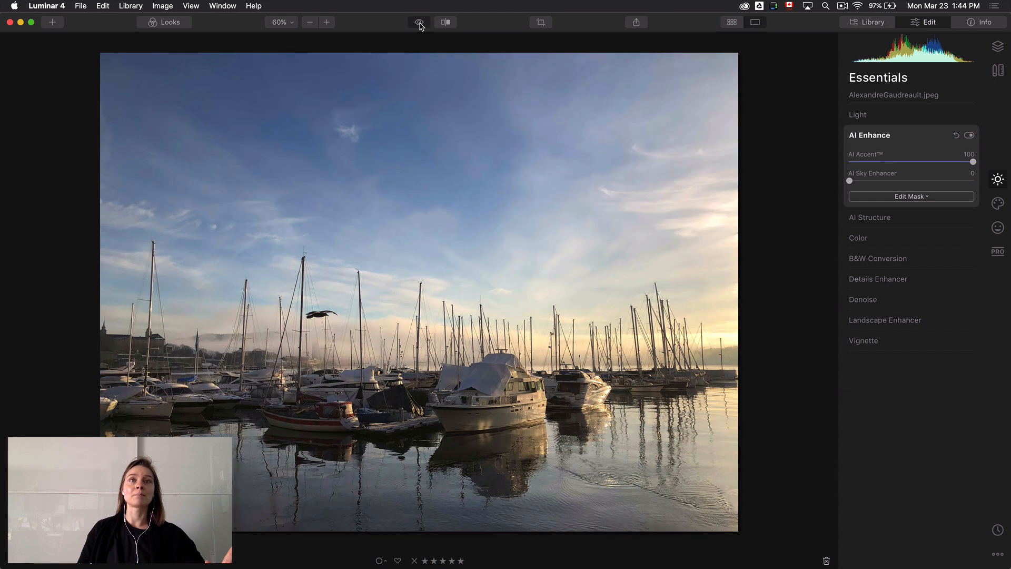
click(420, 24)
click(420, 25)
click(420, 24)
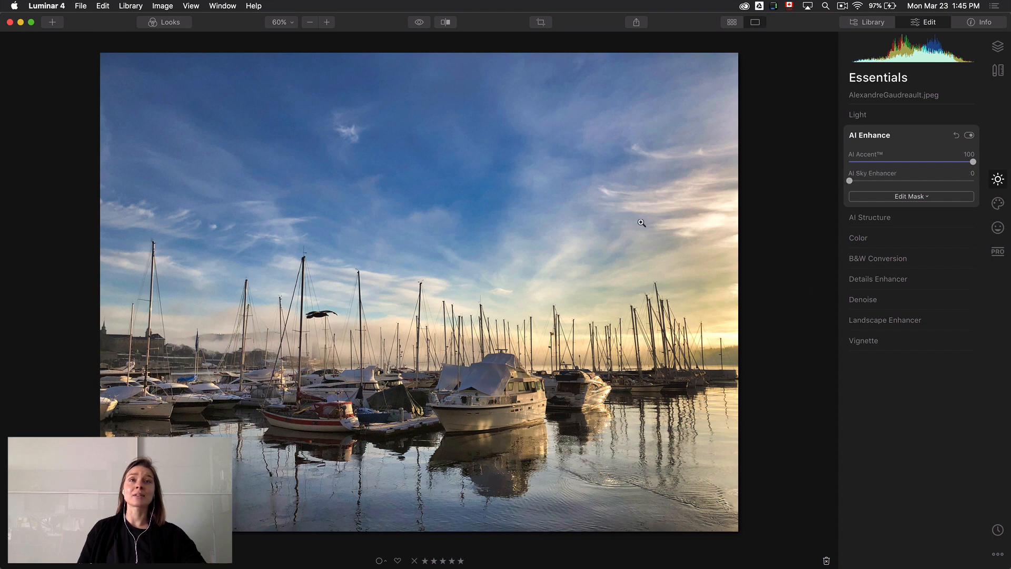
drag(850, 182, 880, 171)
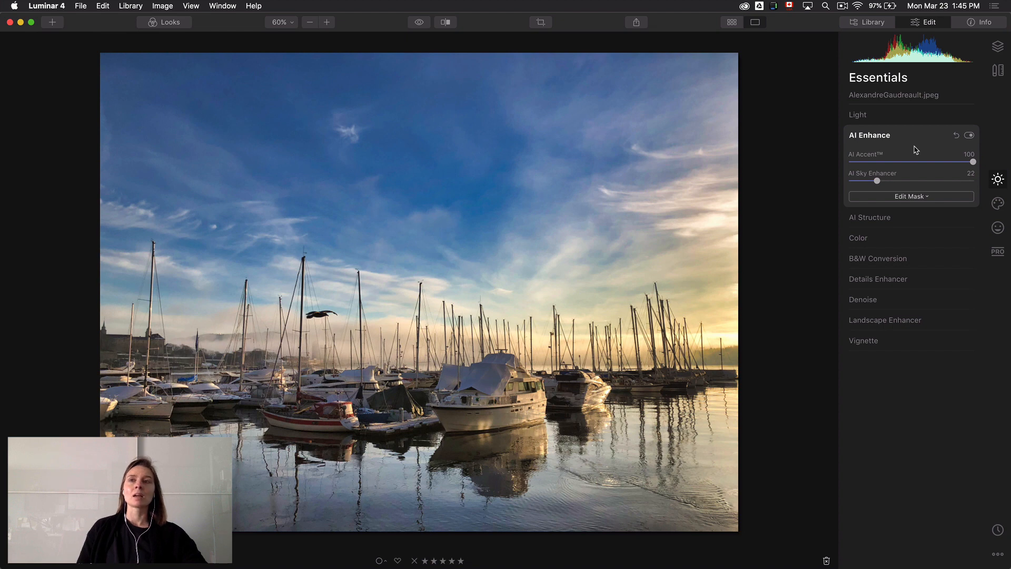
Set the AI Structure Amount to 100 and Boost to 26
click(914, 218)
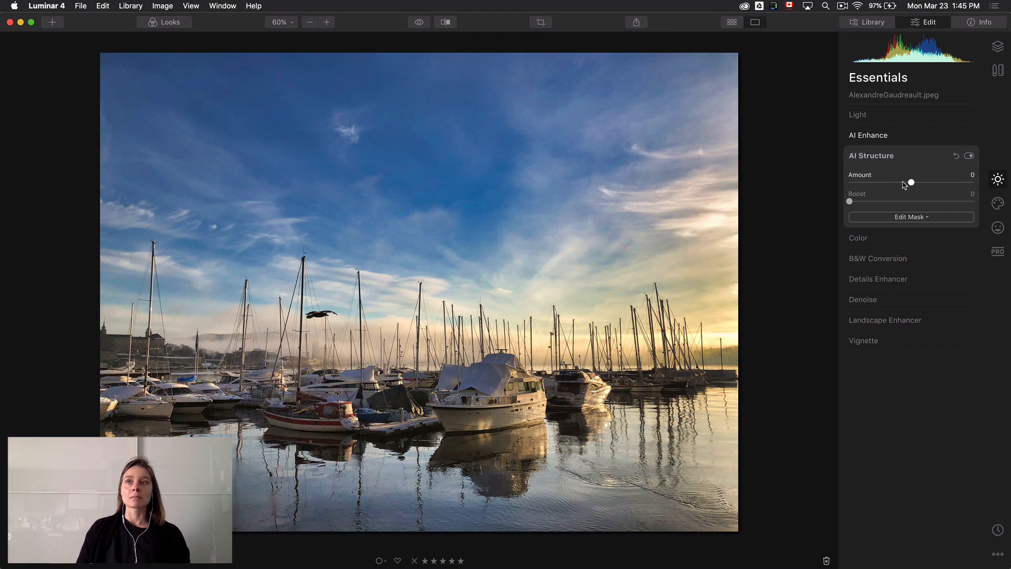
drag(913, 183, 1001, 184)
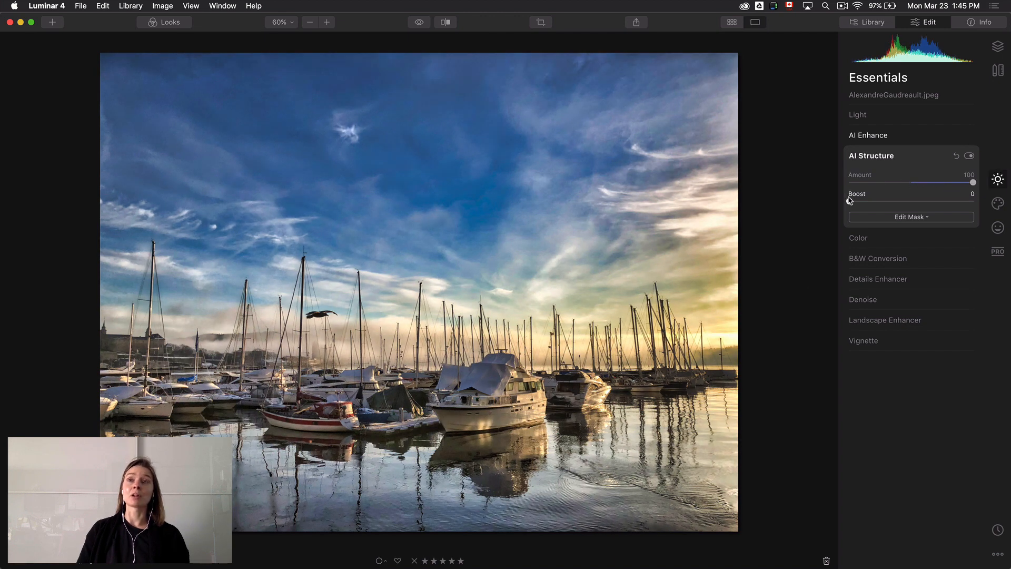
drag(850, 202, 883, 201)
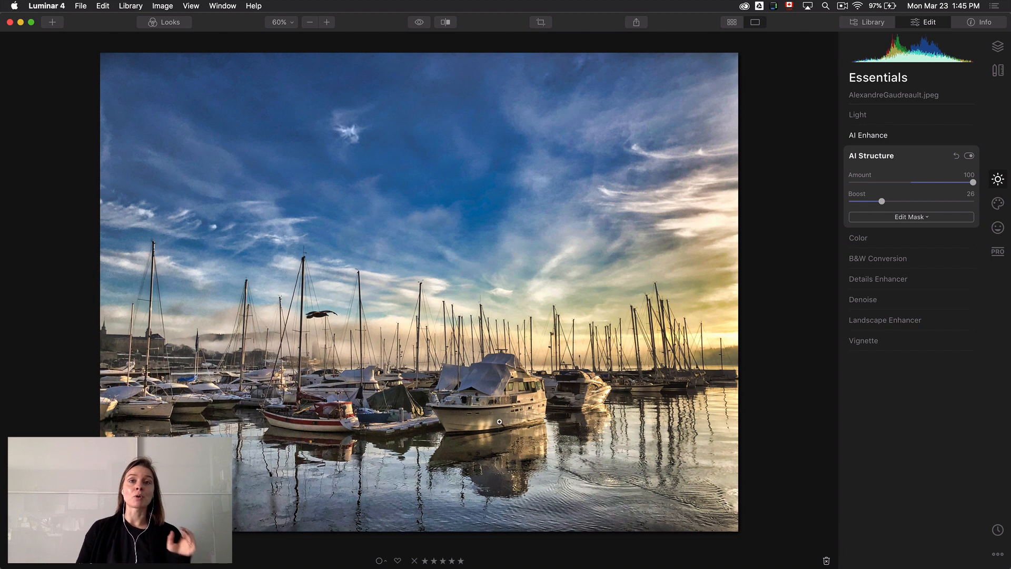
Inspect the boats at 200% zoom and view the photo's file information, ending with the image fitted to the screen
click(287, 22)
click(282, 83)
drag(536, 452, 514, 200)
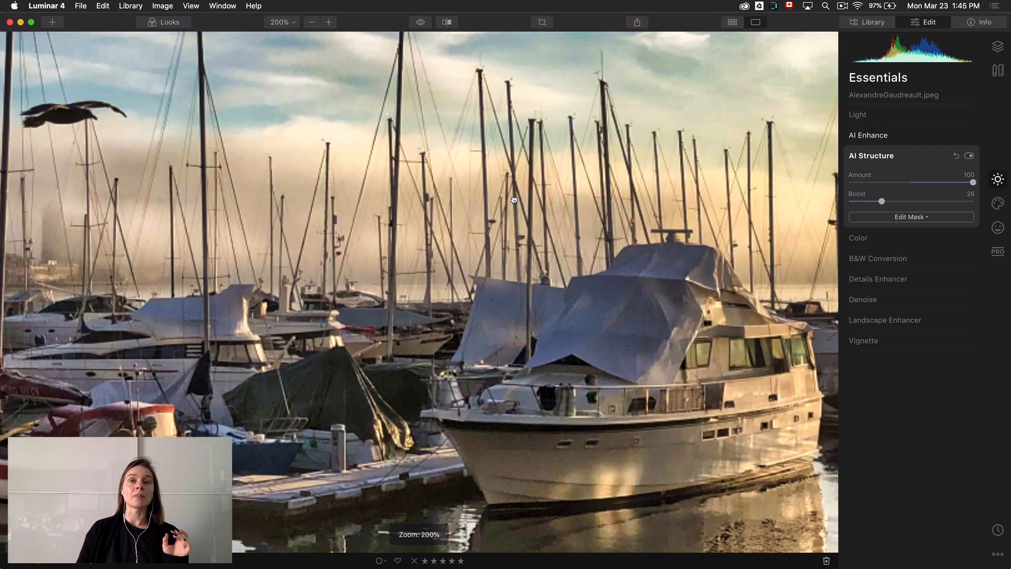
drag(540, 342, 514, 300)
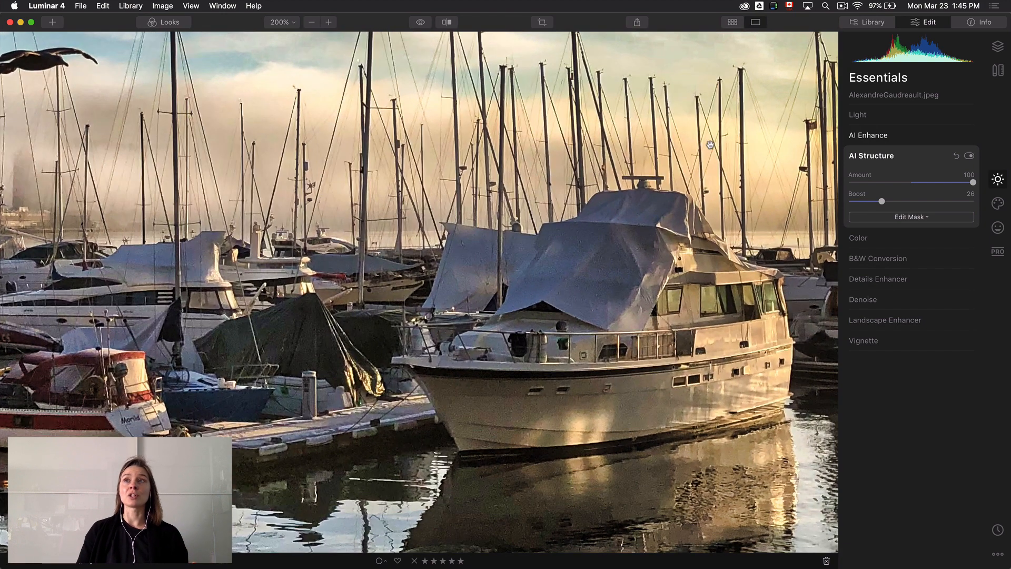
click(980, 24)
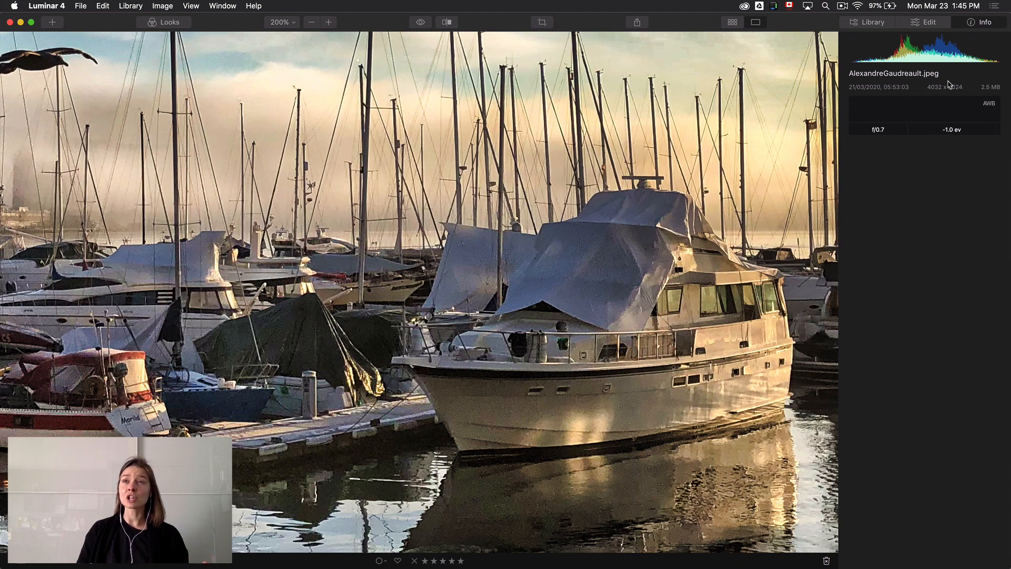
click(929, 23)
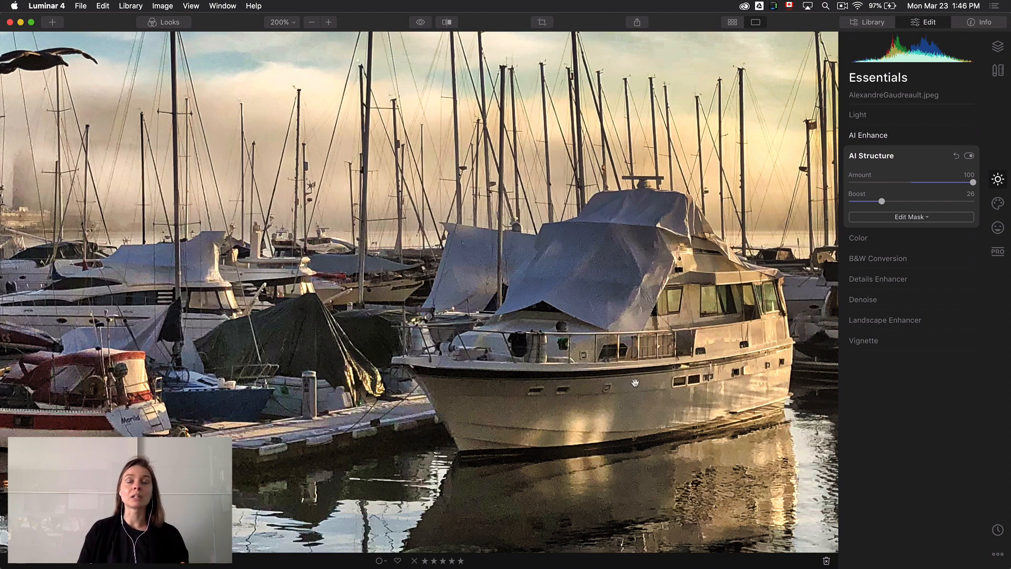
click(284, 22)
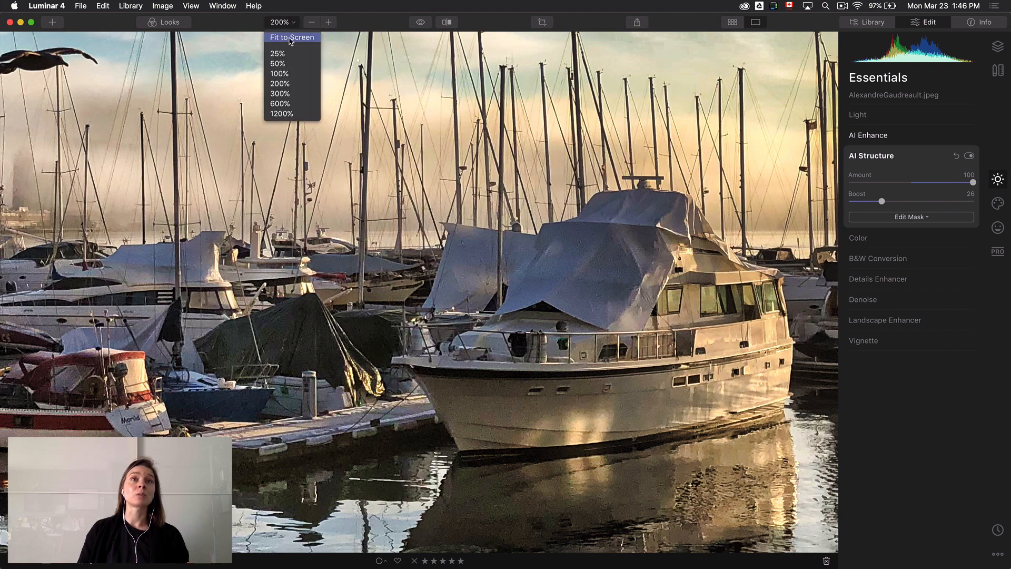
click(290, 38)
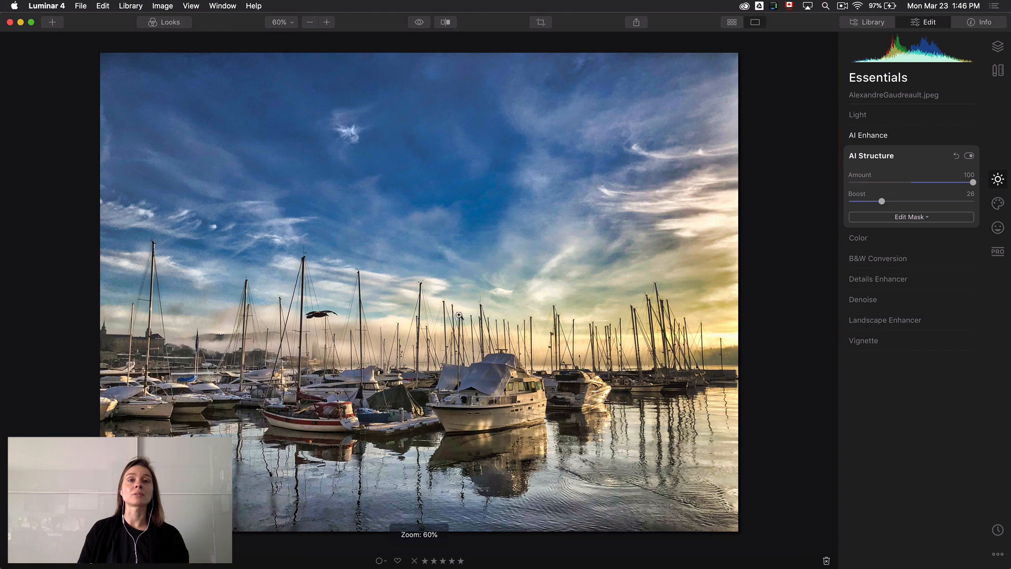
Compare the edited harbour photo with the original several times and collapse the AI Structure settings
click(421, 26)
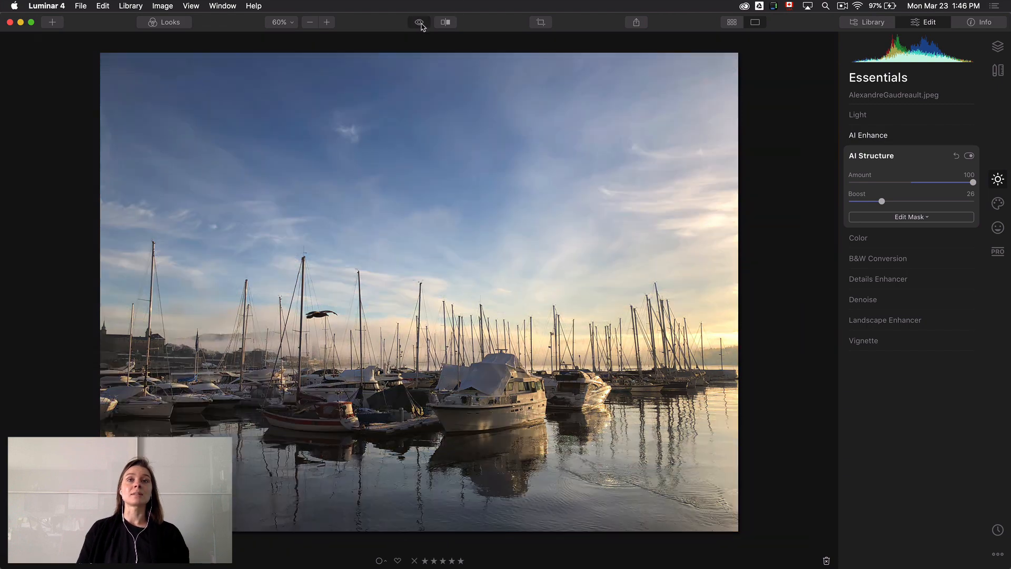
click(421, 26)
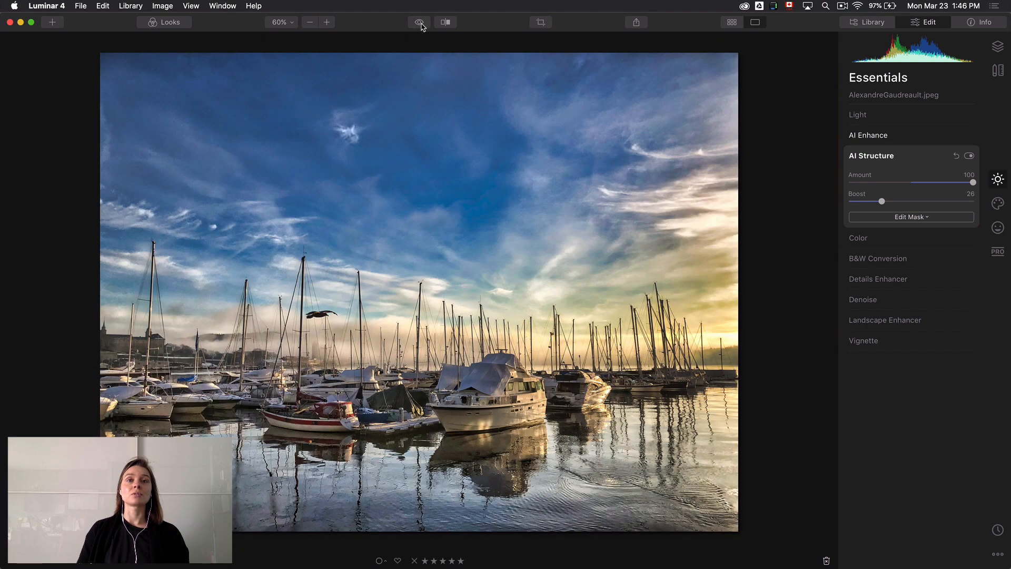
click(421, 26)
click(421, 25)
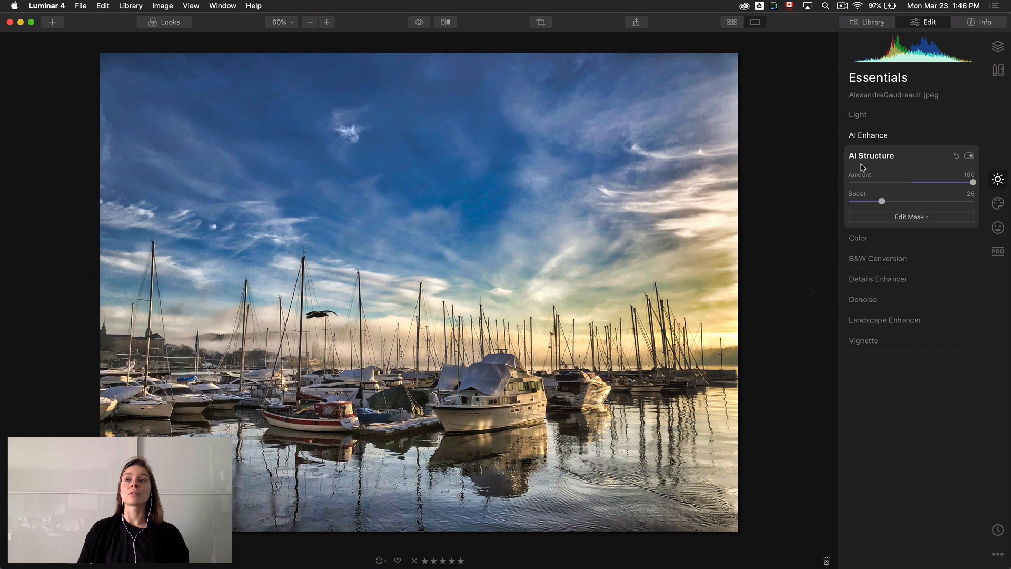
click(913, 156)
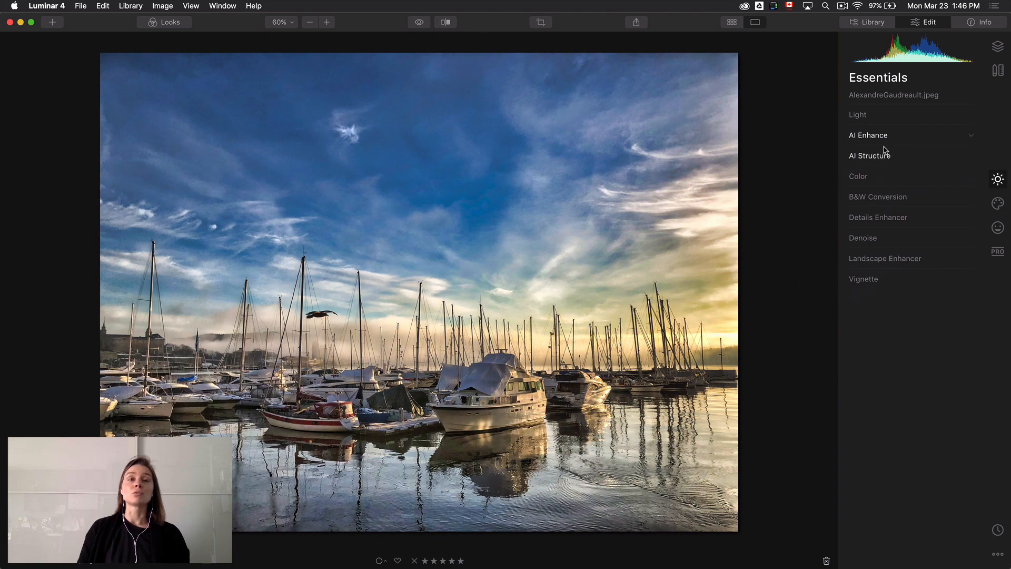
click(413, 24)
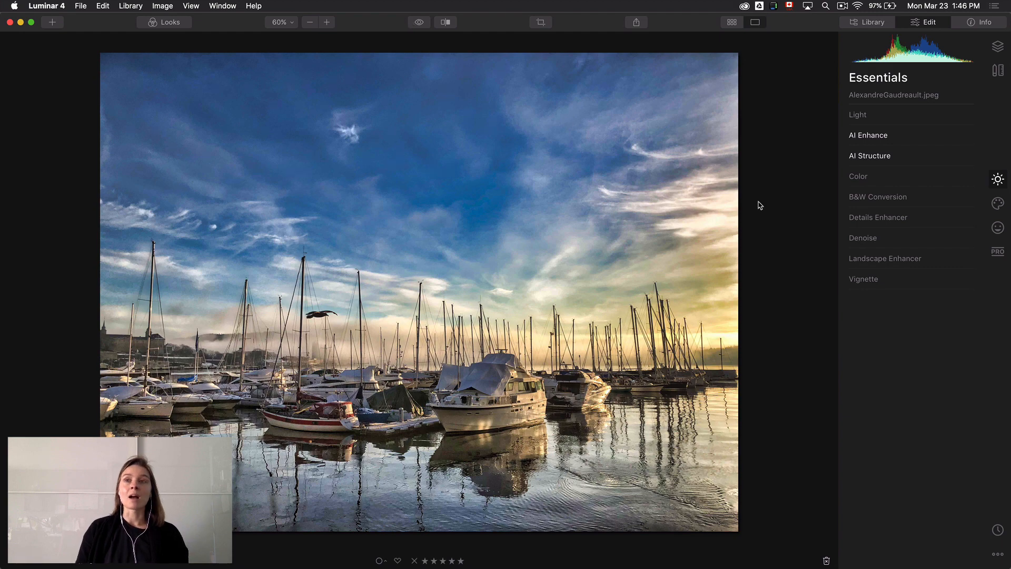
Set Medium Details to 13, Large Details to 13 and Sharpen to 10 in the Details Enhancer
click(936, 220)
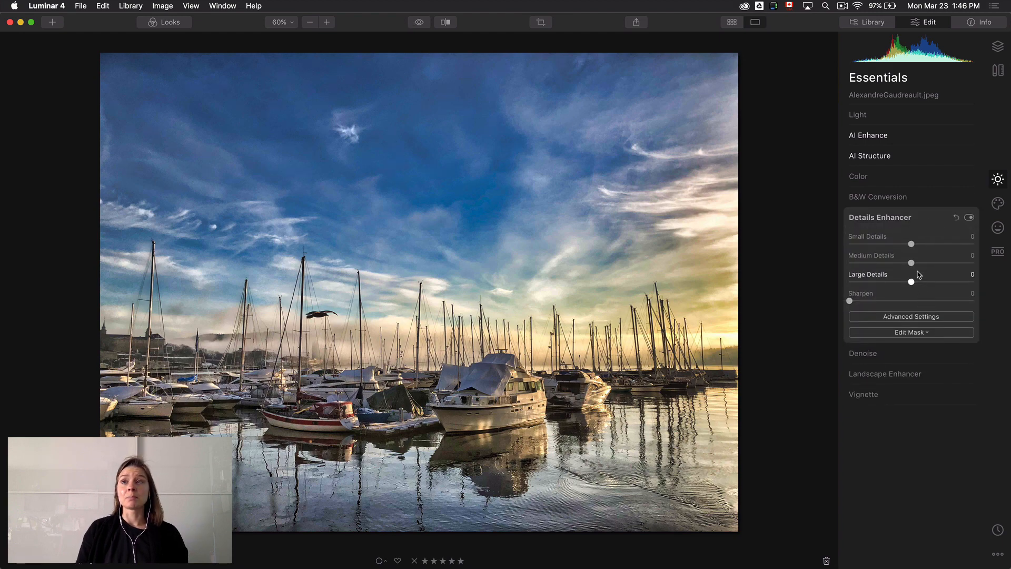
drag(912, 263, 916, 283)
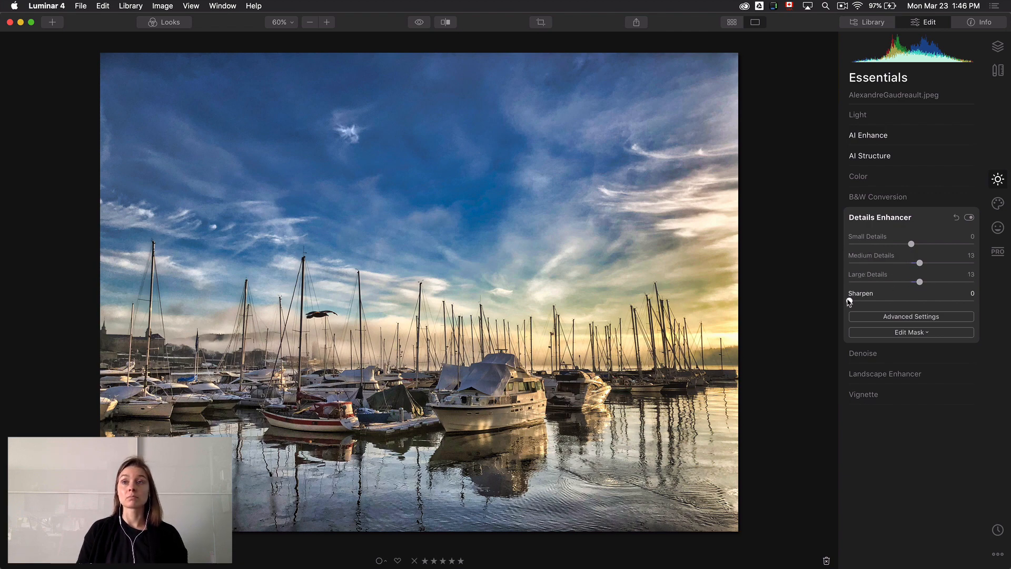
drag(850, 302, 864, 299)
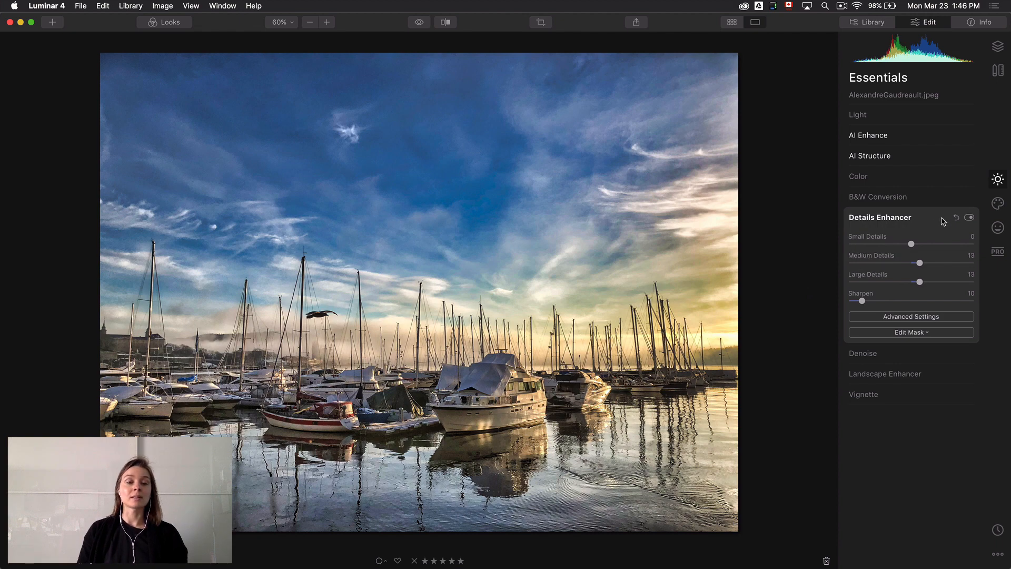
Try Golden Hour at 99 in the Landscape Enhancer and settle on a value of 16
click(922, 374)
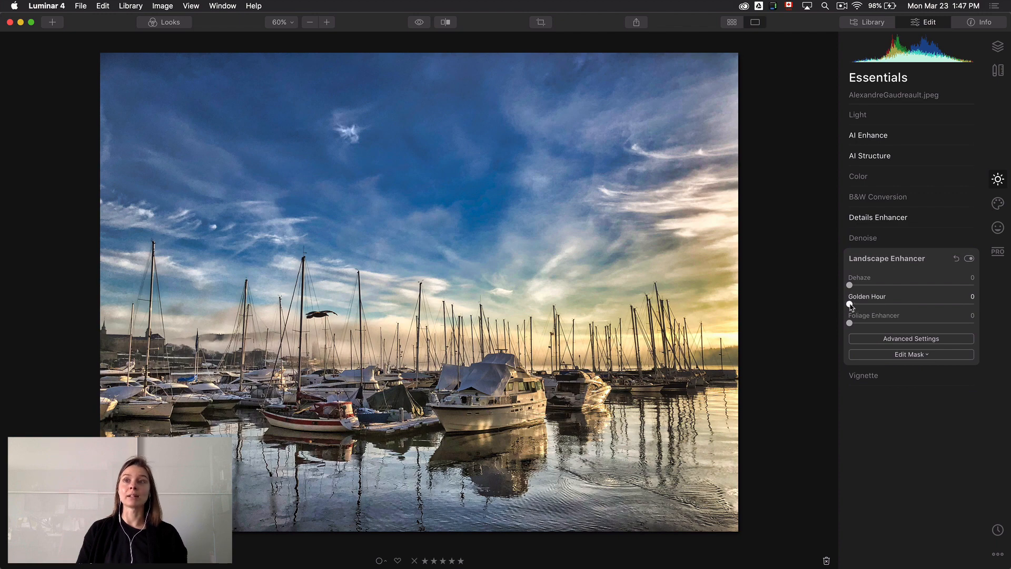
drag(851, 306, 992, 309)
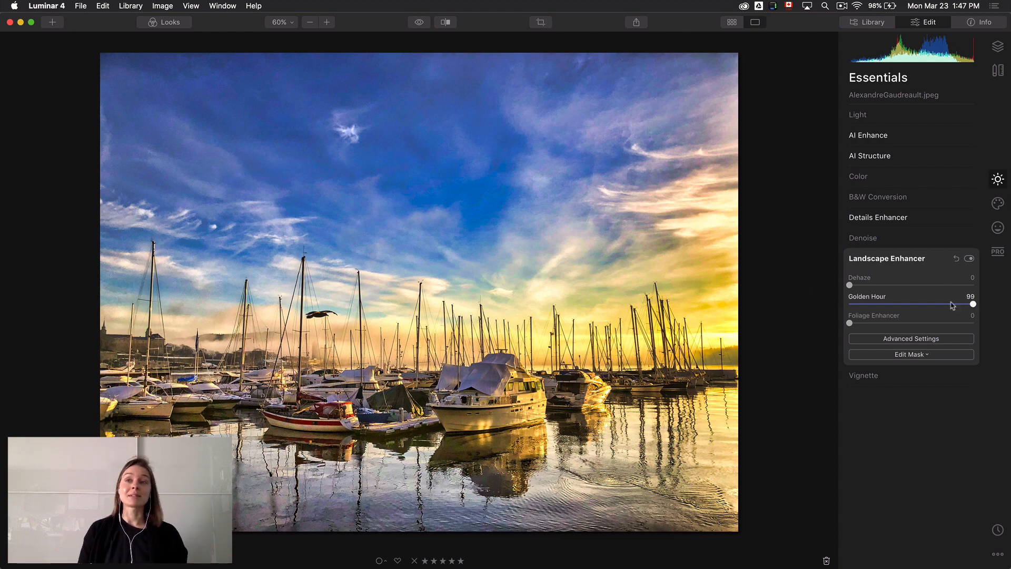
drag(971, 306, 827, 301)
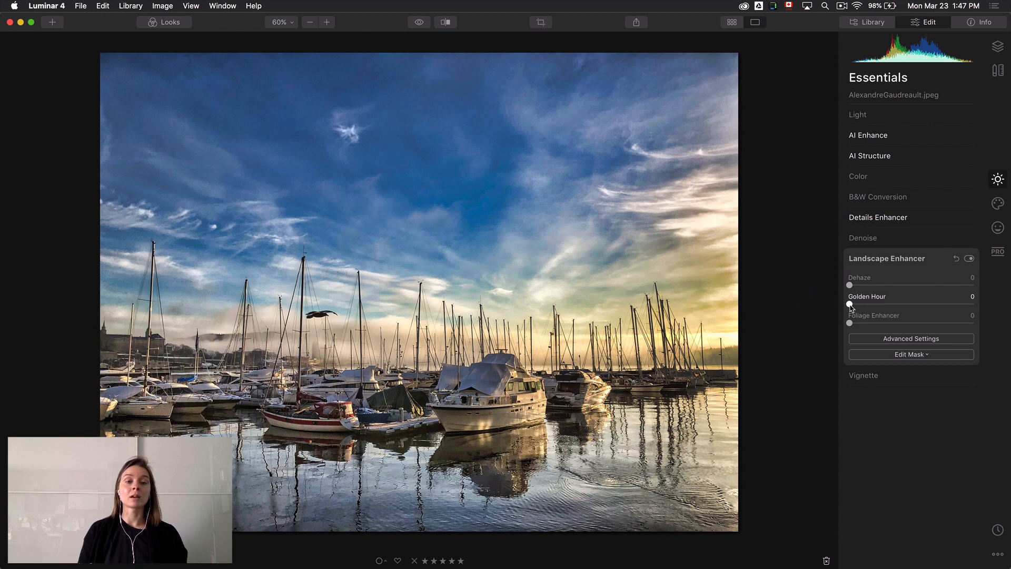
drag(850, 305, 872, 305)
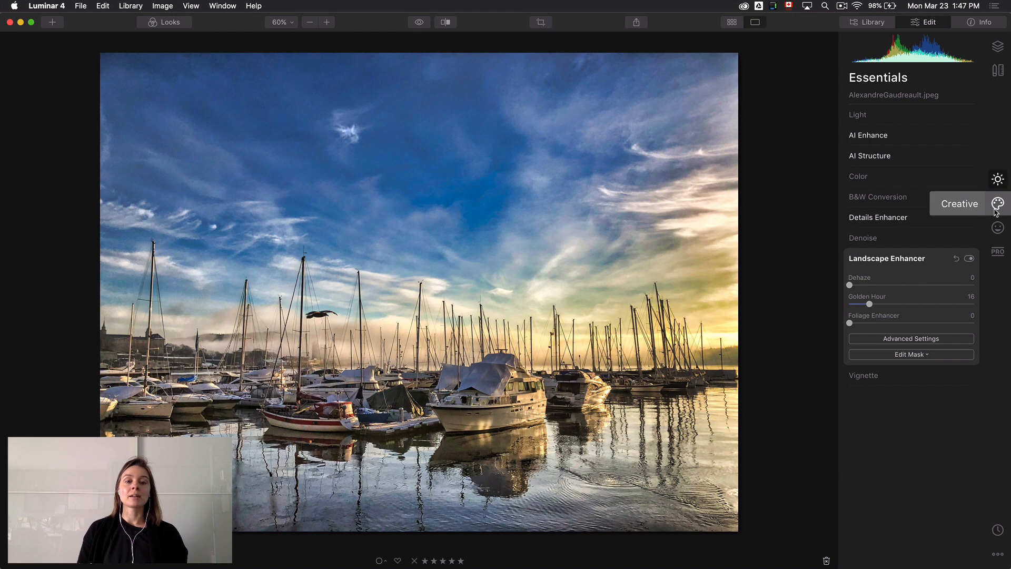
Set the Adjustable Gradient's Top section to Shadows -55, Warmth -9 and Vibrance -39
click(998, 252)
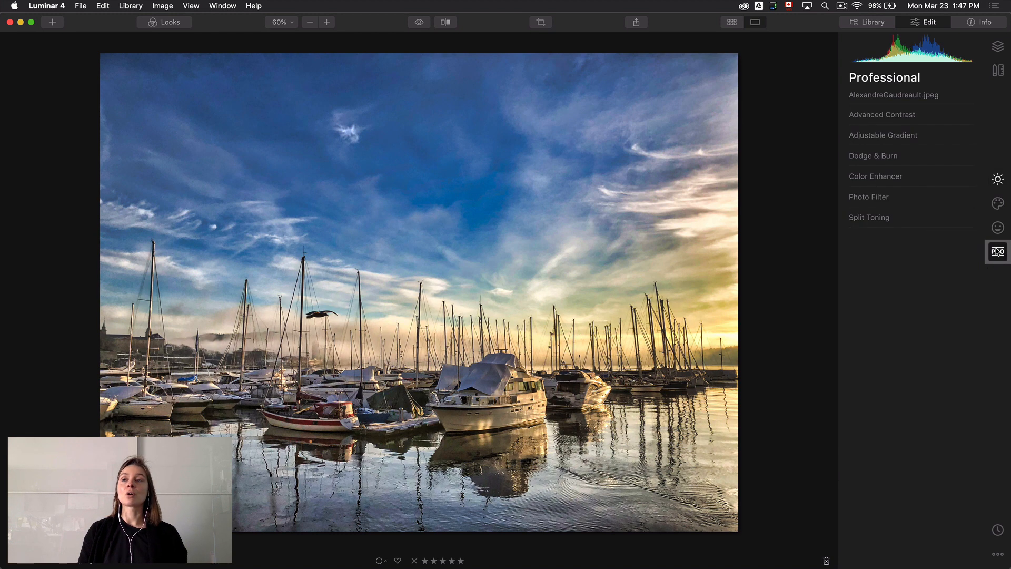
click(921, 138)
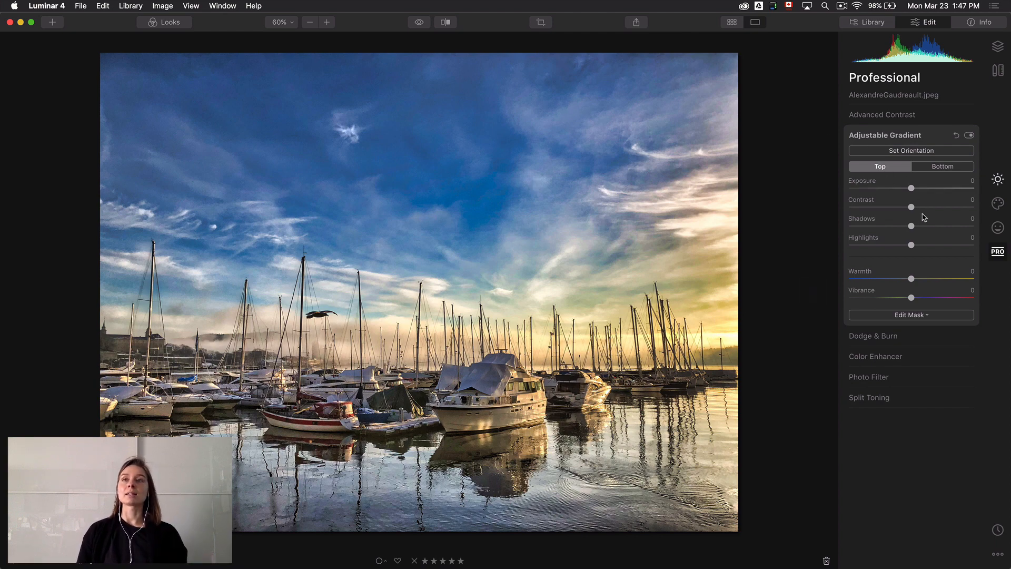
drag(912, 228, 890, 230)
drag(886, 230, 877, 232)
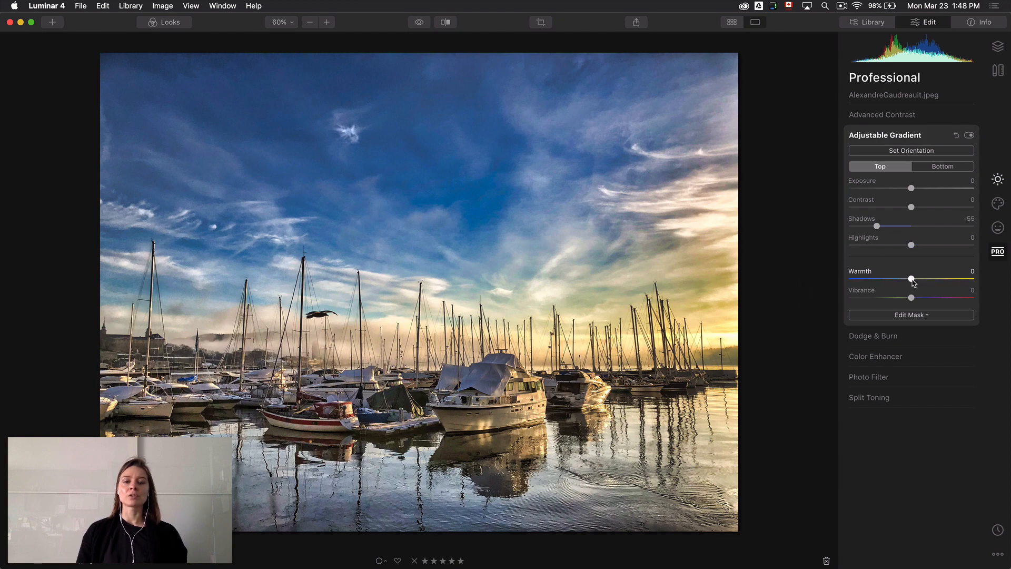
drag(913, 282, 908, 284)
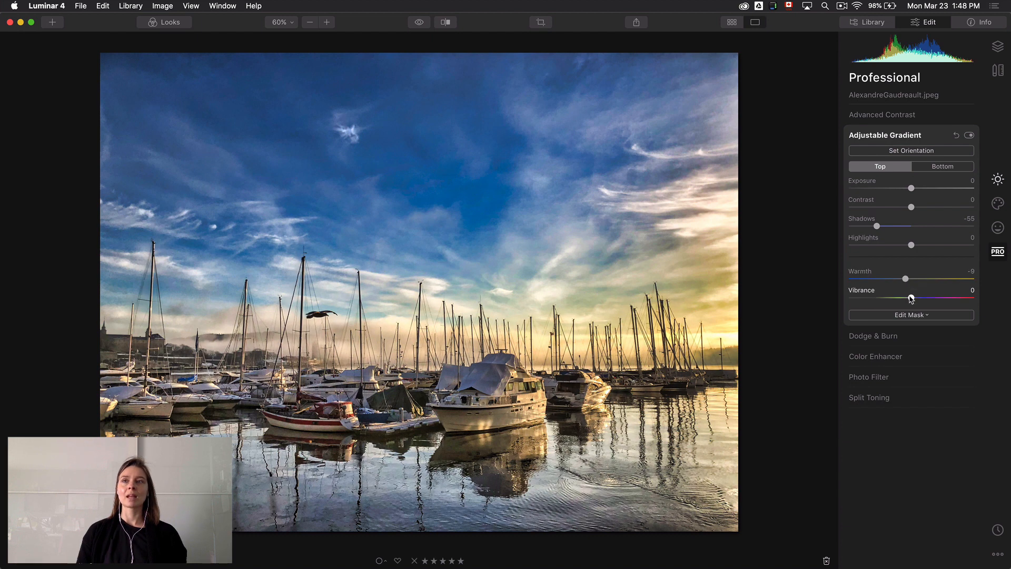
drag(910, 299, 886, 298)
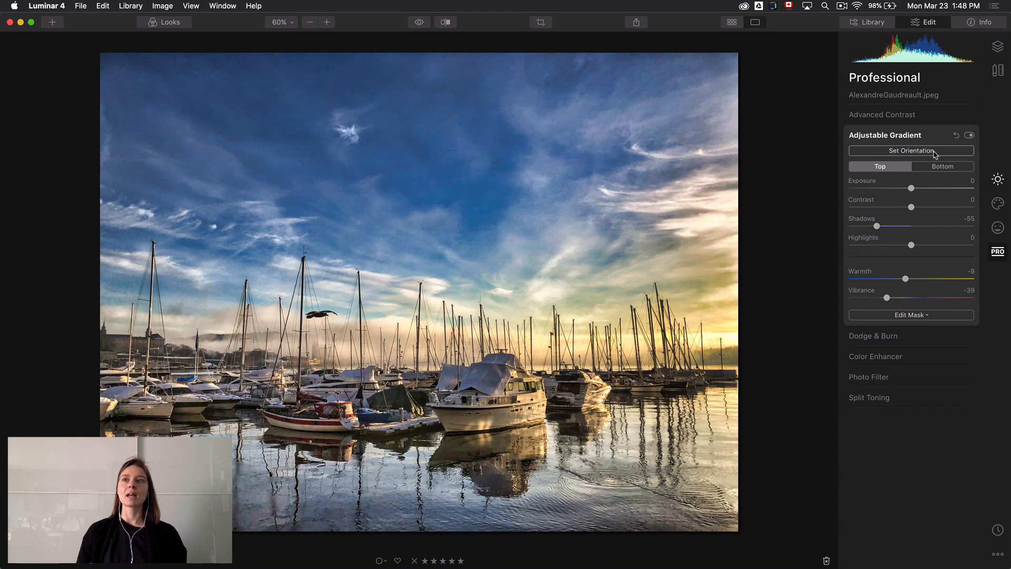
Set the Adjustable Gradient's Bottom section to Exposure 21, Highlights 9, Warmth 31 and Vibrance 12, and compare the photo without the gradient
click(937, 169)
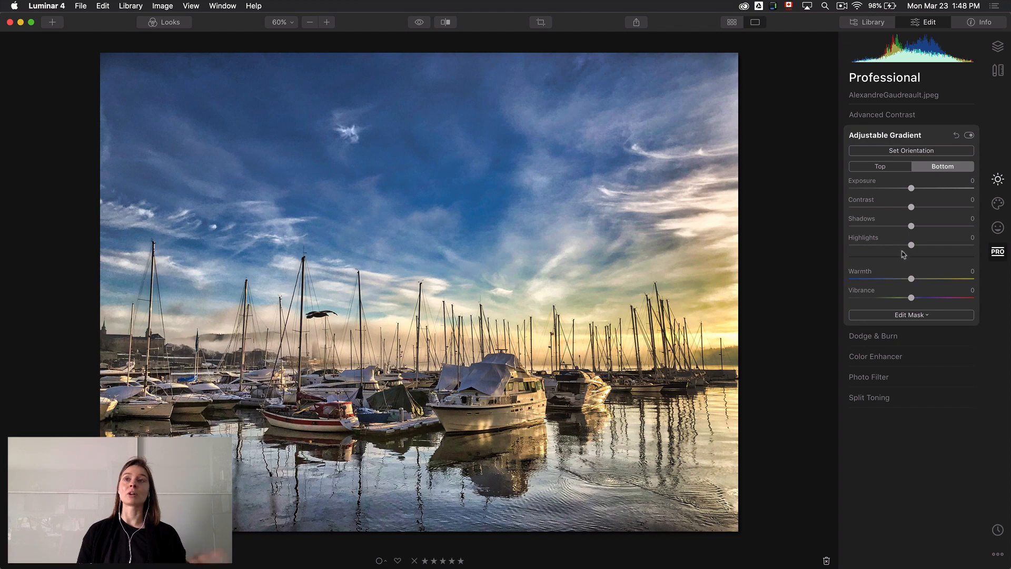
drag(912, 188, 926, 188)
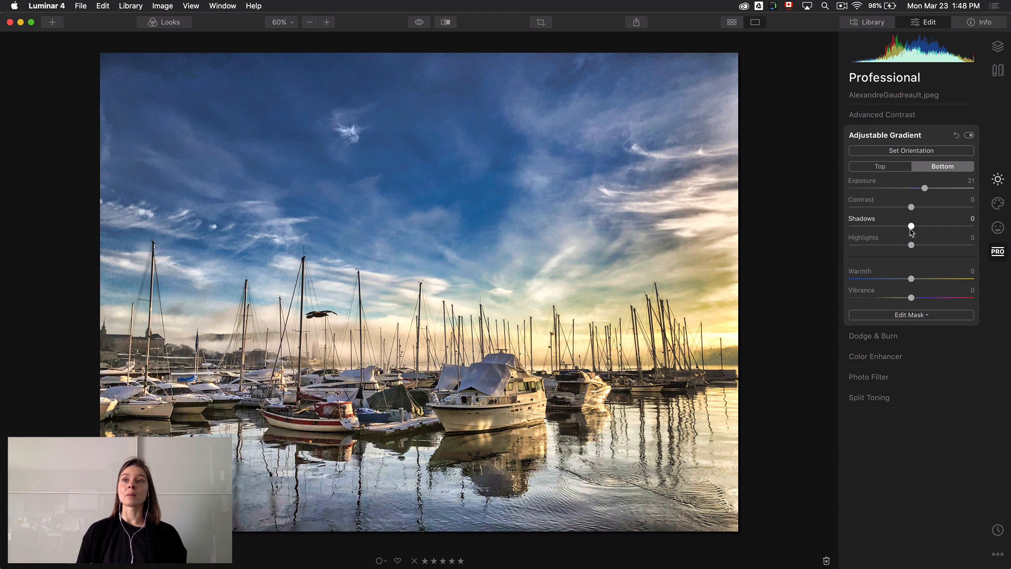
drag(911, 245, 918, 245)
mouse_move(912, 279)
mouse_down()
mouse_move(931, 278)
mouse_move(919, 298)
mouse_up()
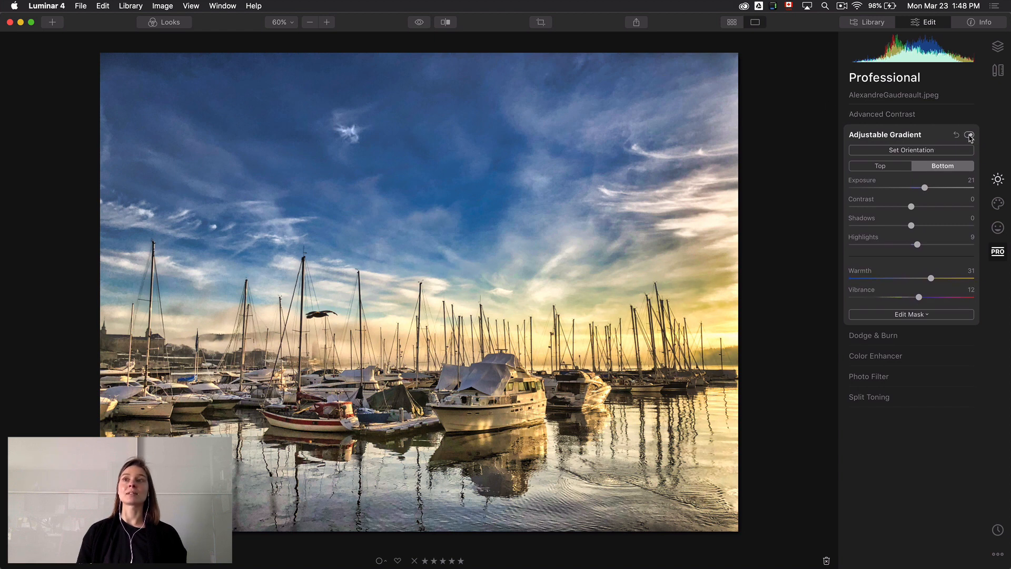
click(969, 136)
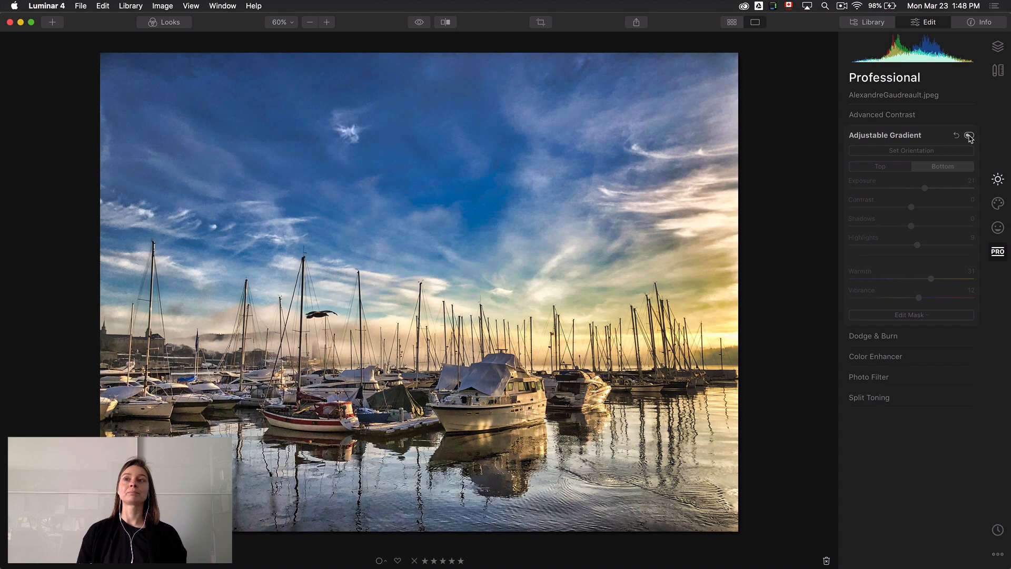
click(969, 136)
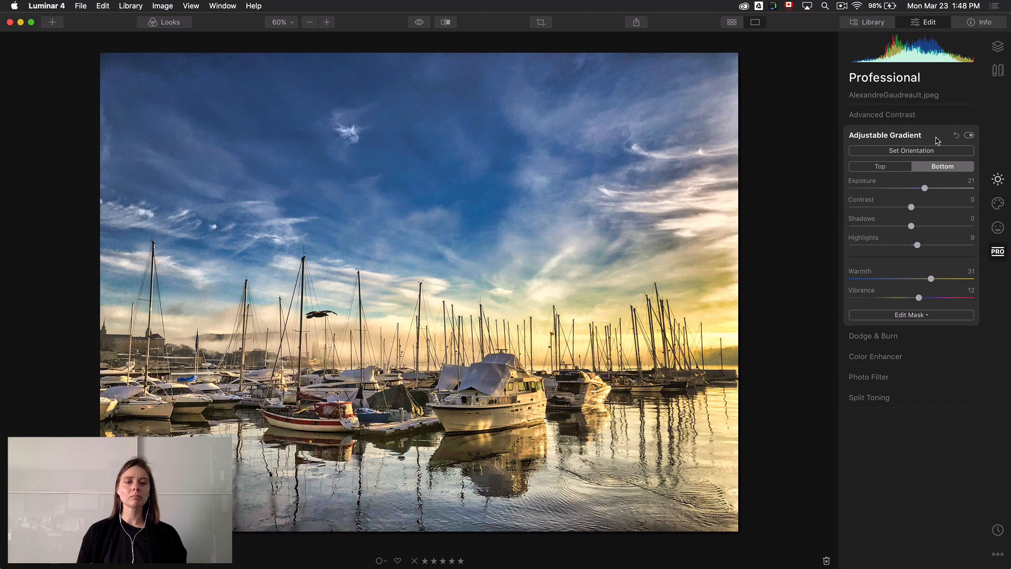
Set the Color Enhancer's Split Color Warmth to Warm 22 and Cool -14
click(919, 361)
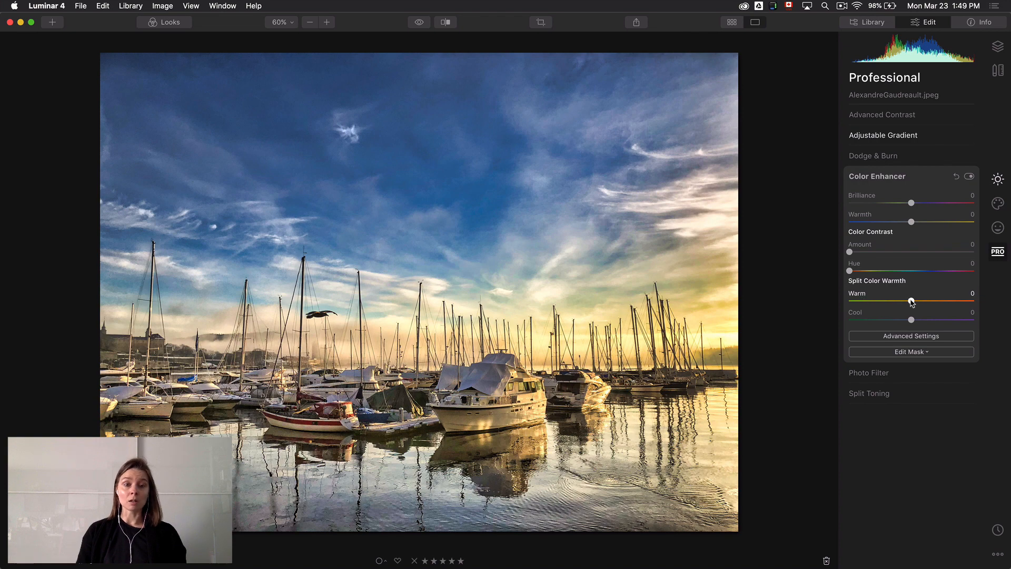
drag(912, 302, 926, 301)
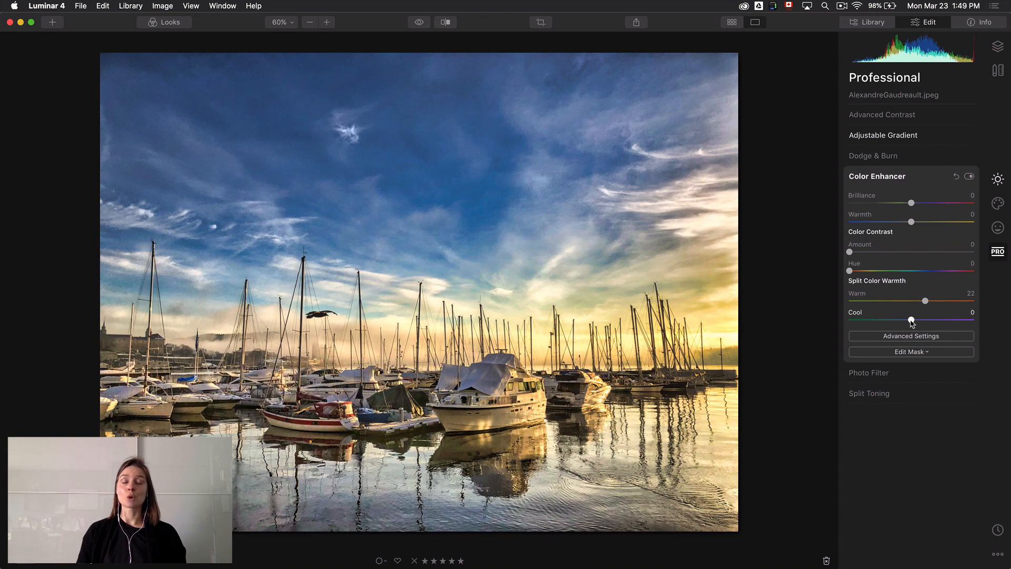
drag(911, 320, 902, 320)
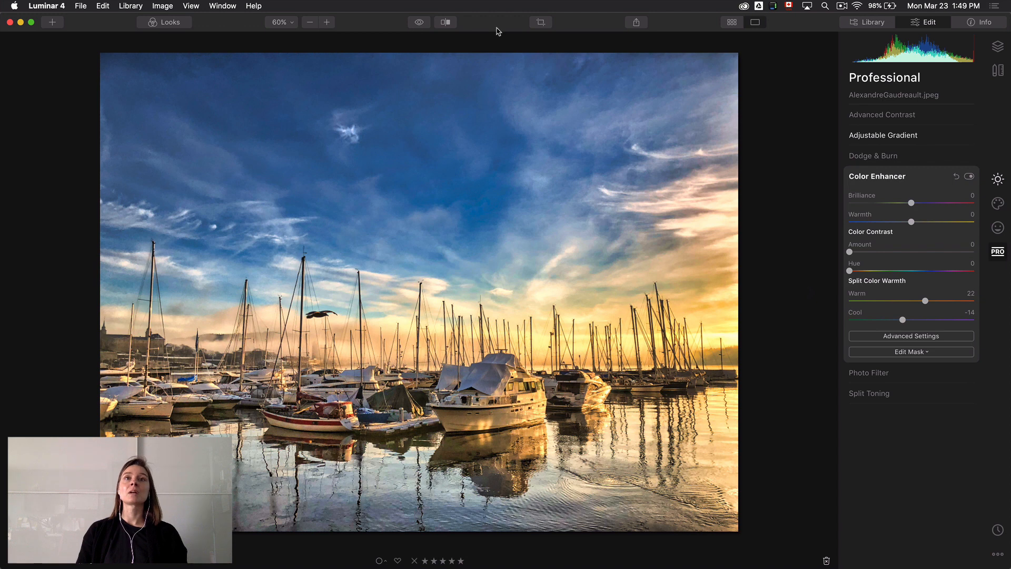
Apply the Kodack chrome 3 LUT in Color Styles, try its Amount at 100 and settle on 24
click(998, 205)
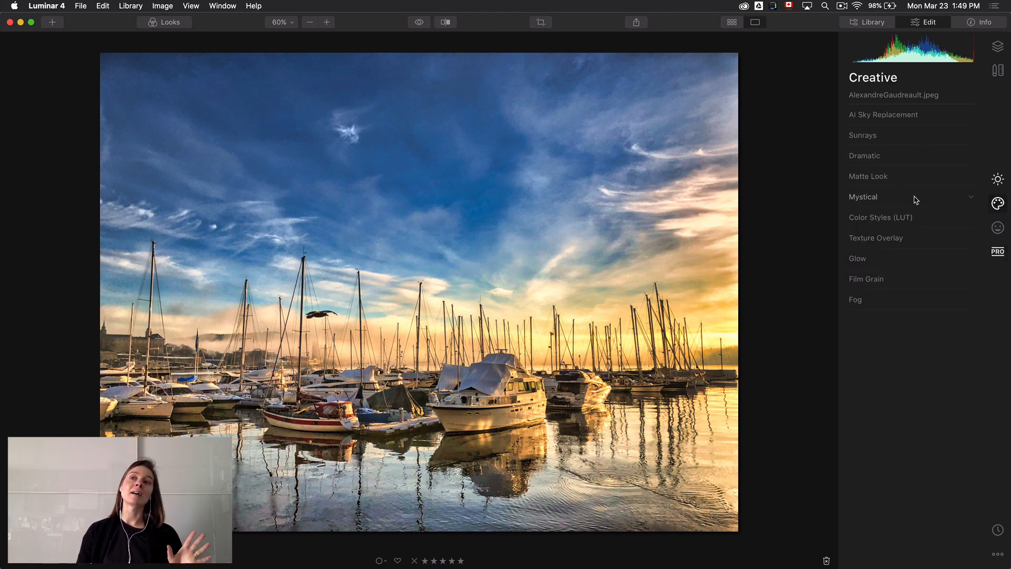
click(922, 221)
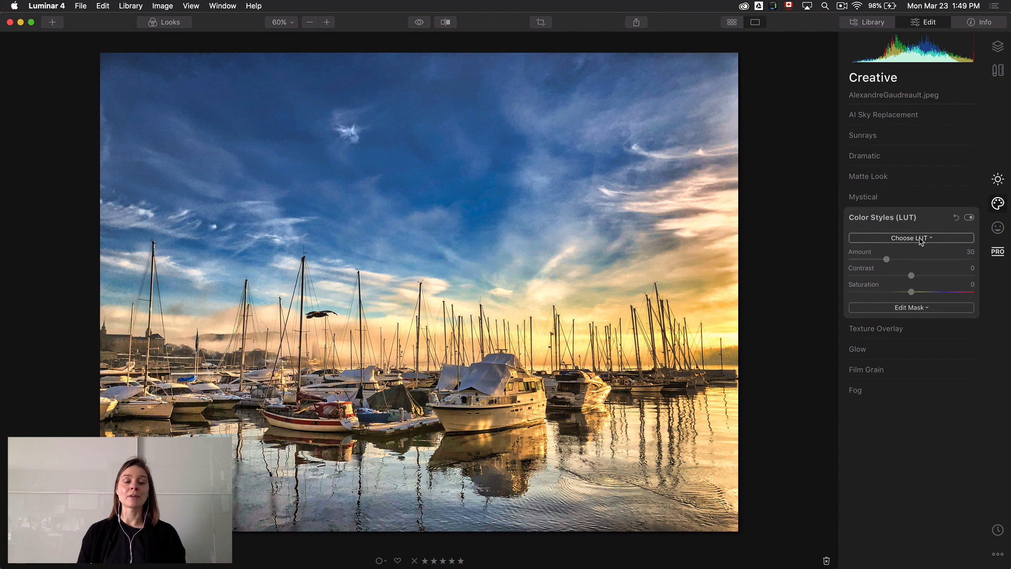
click(922, 238)
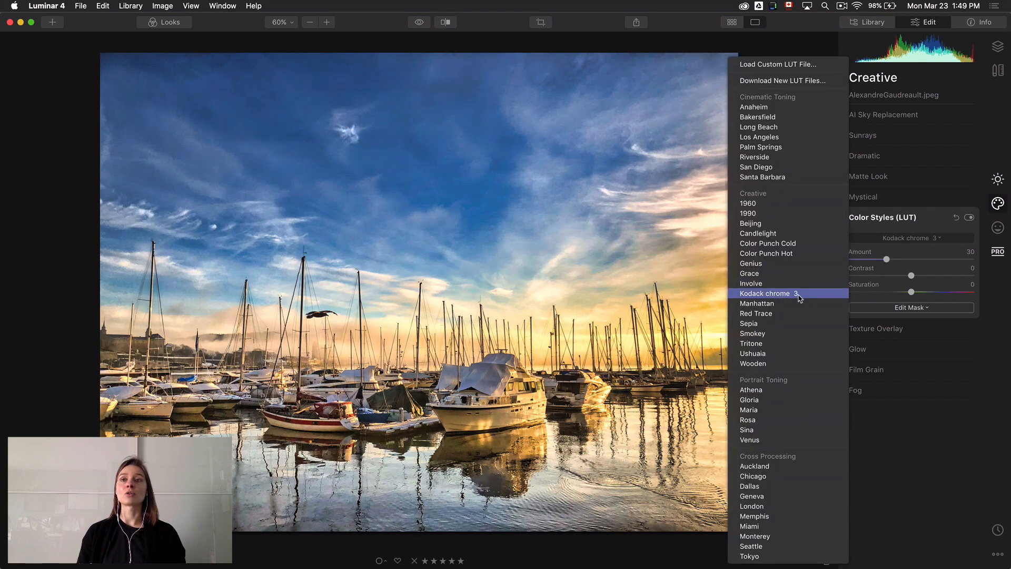
click(795, 292)
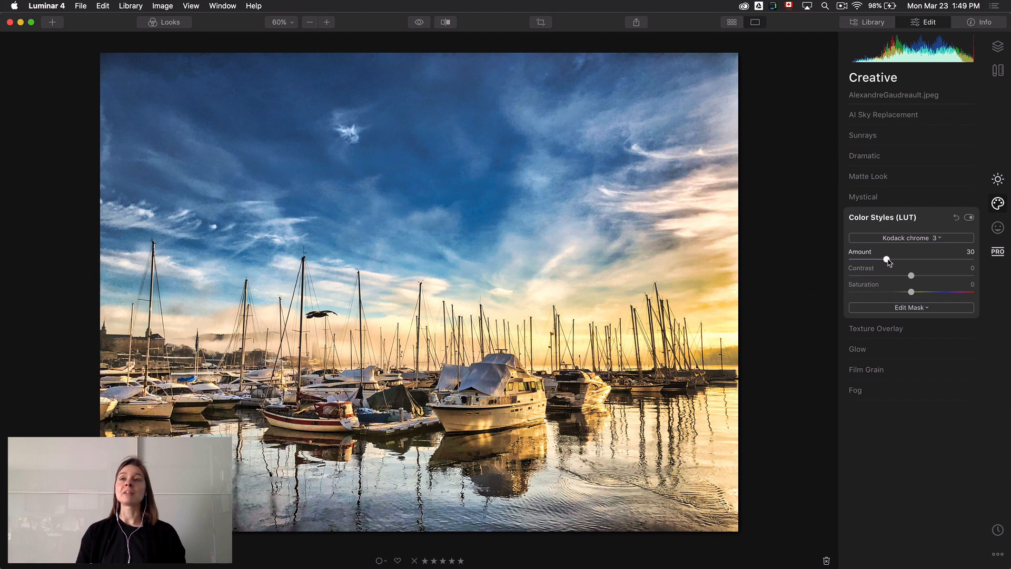
drag(888, 260, 985, 259)
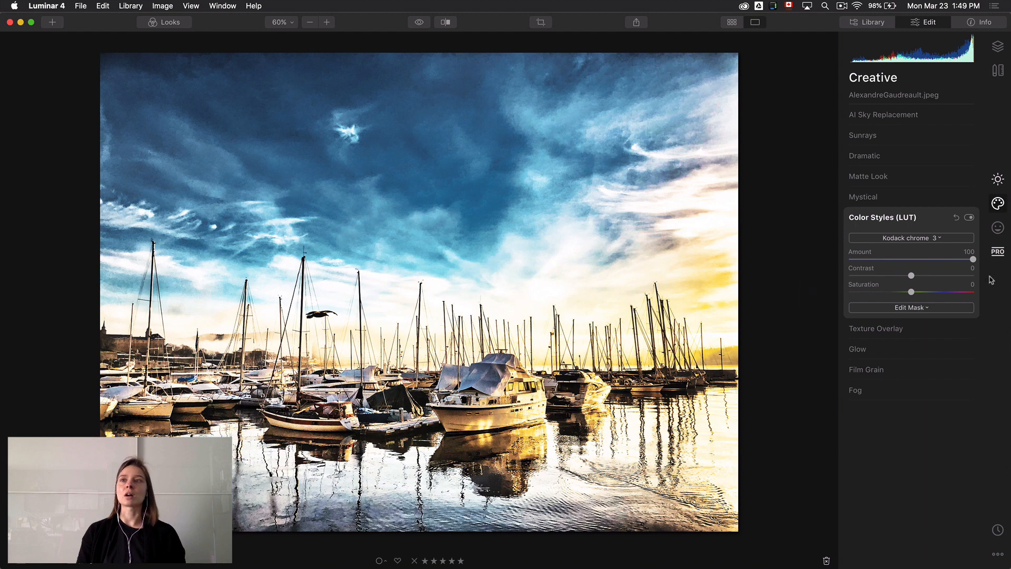
drag(973, 261, 879, 259)
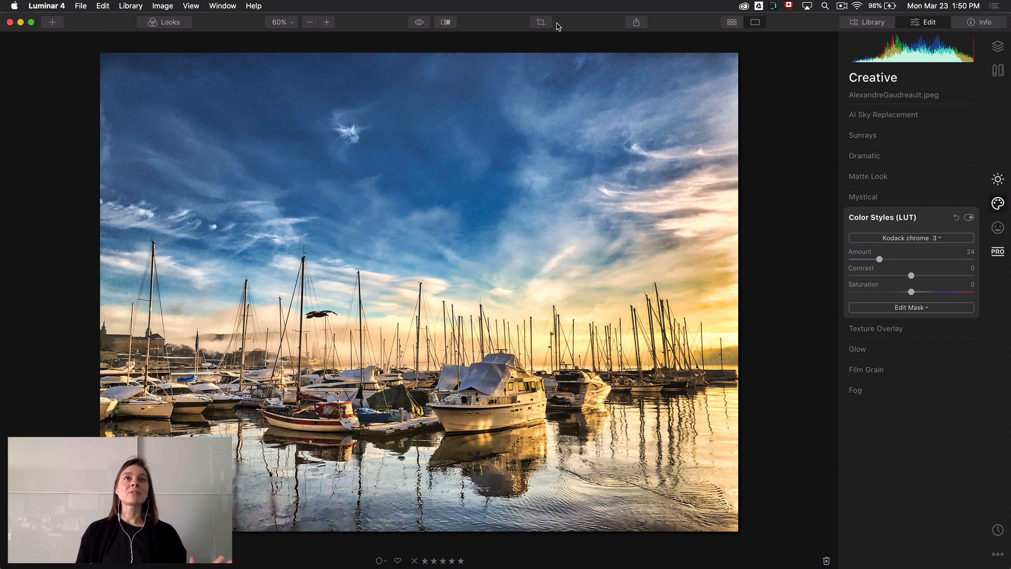
Compare the edited harbour photo with the unedited original twice
click(419, 24)
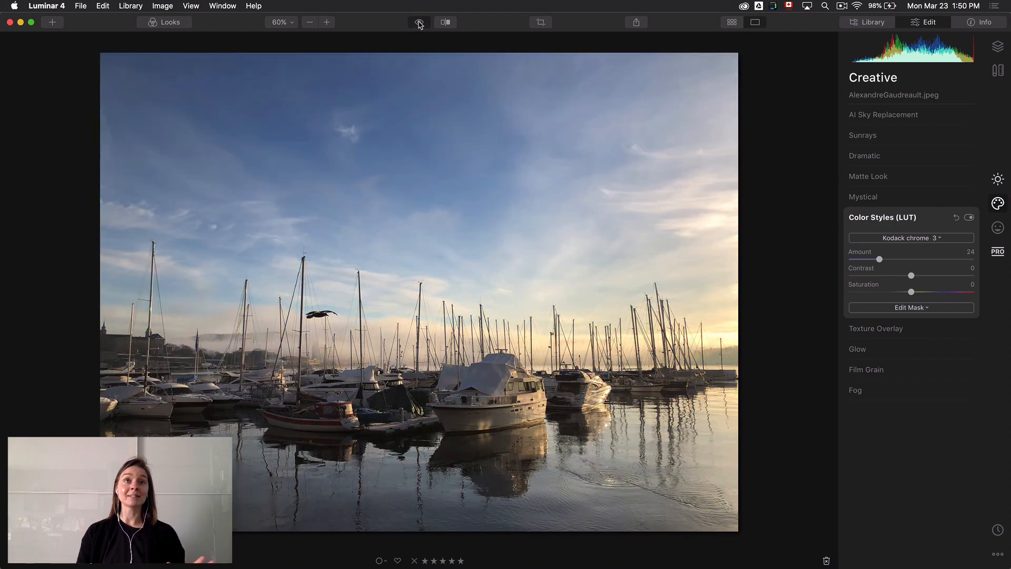
click(419, 23)
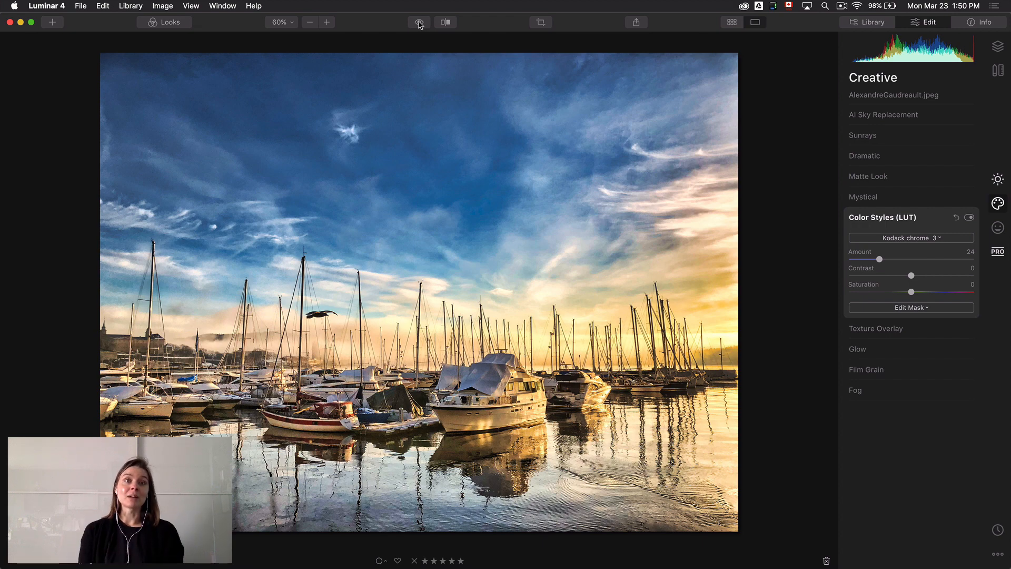
click(420, 24)
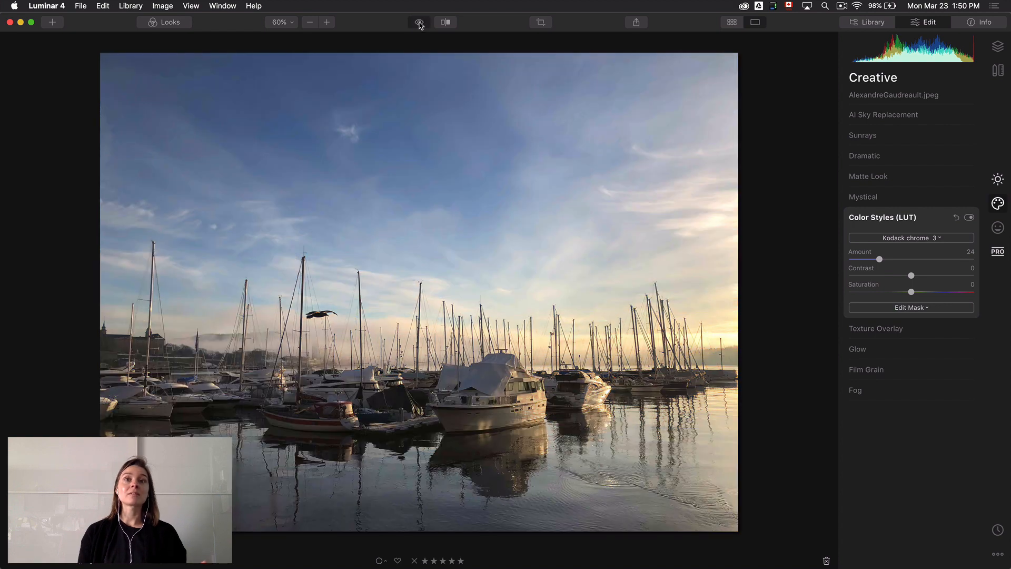
click(420, 24)
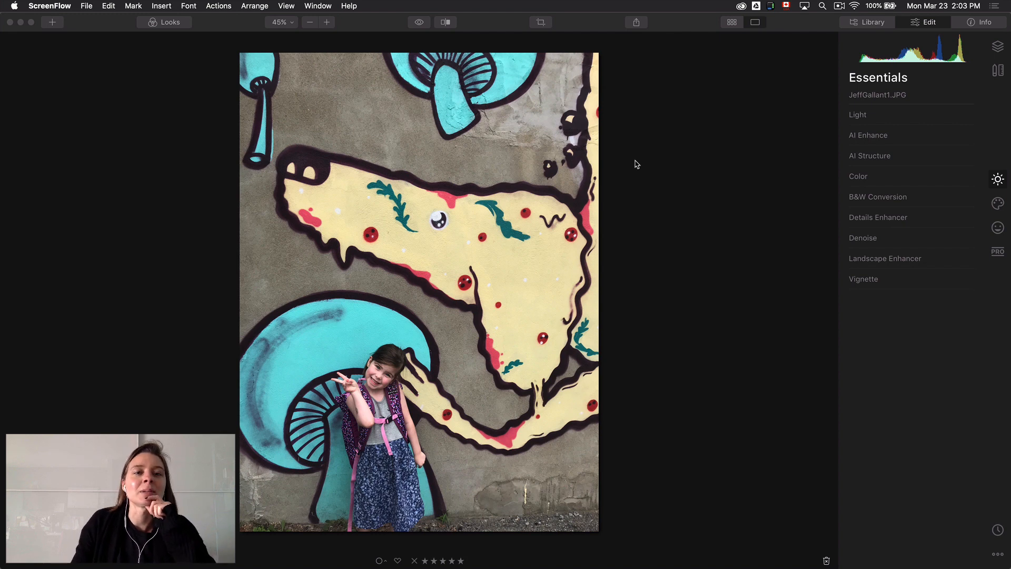
Set the Light adjustment's Temperature to 5 for the mural photo
click(912, 115)
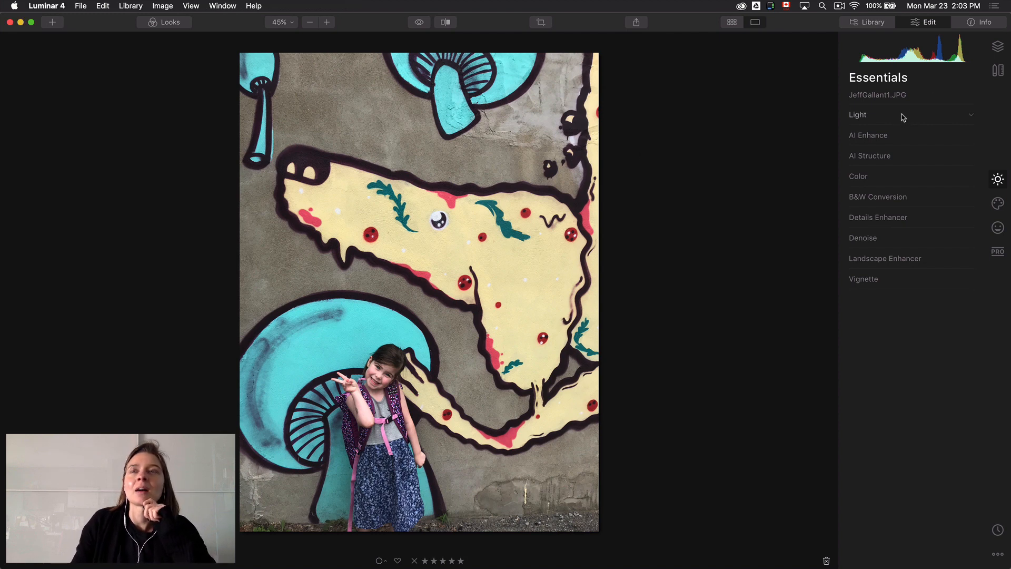
click(906, 114)
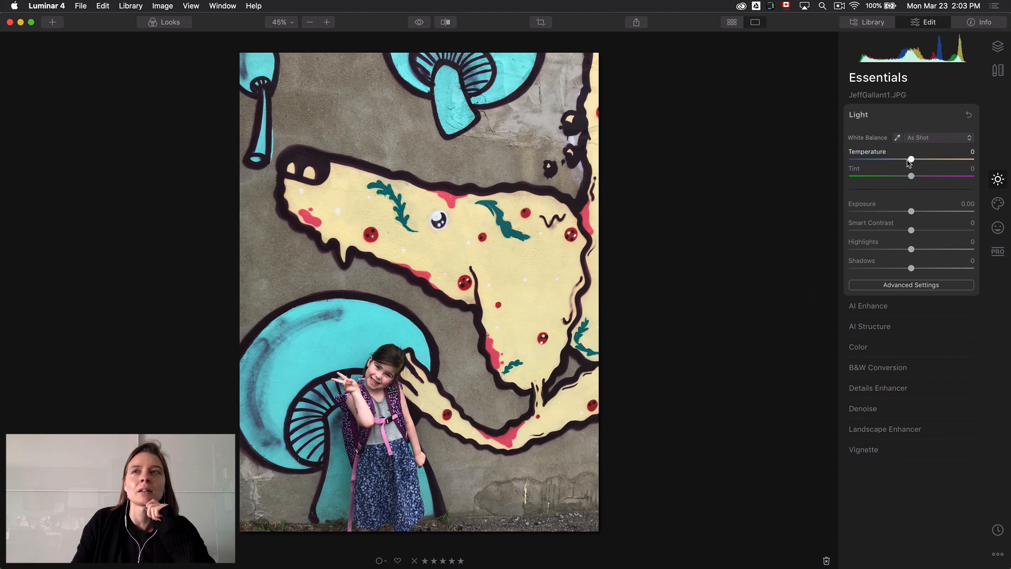
drag(913, 160, 916, 160)
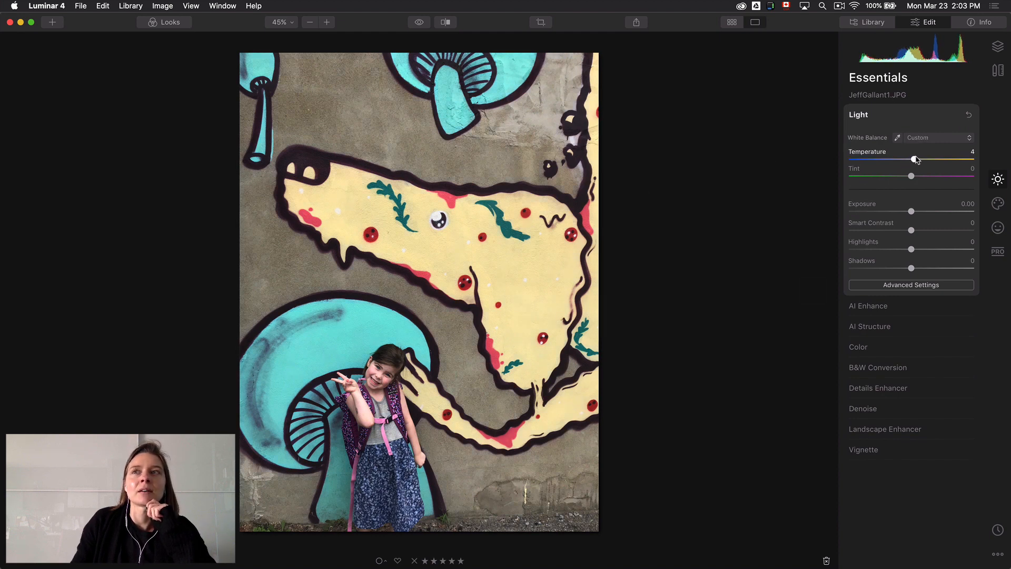
click(903, 120)
Set AI Accent to 100 in AI Enhance and compare the mural photo with the original
click(894, 138)
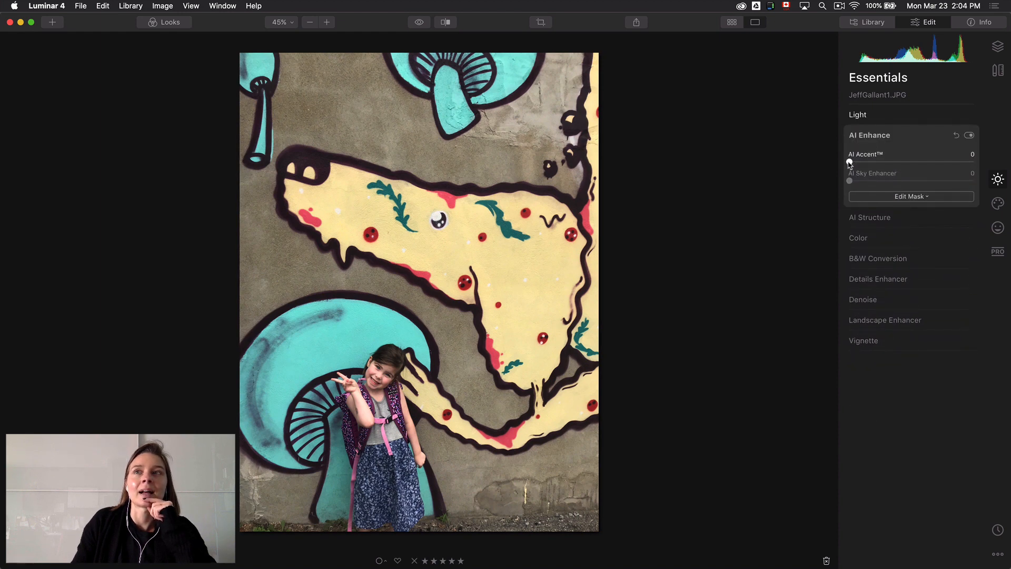
drag(849, 163, 1001, 164)
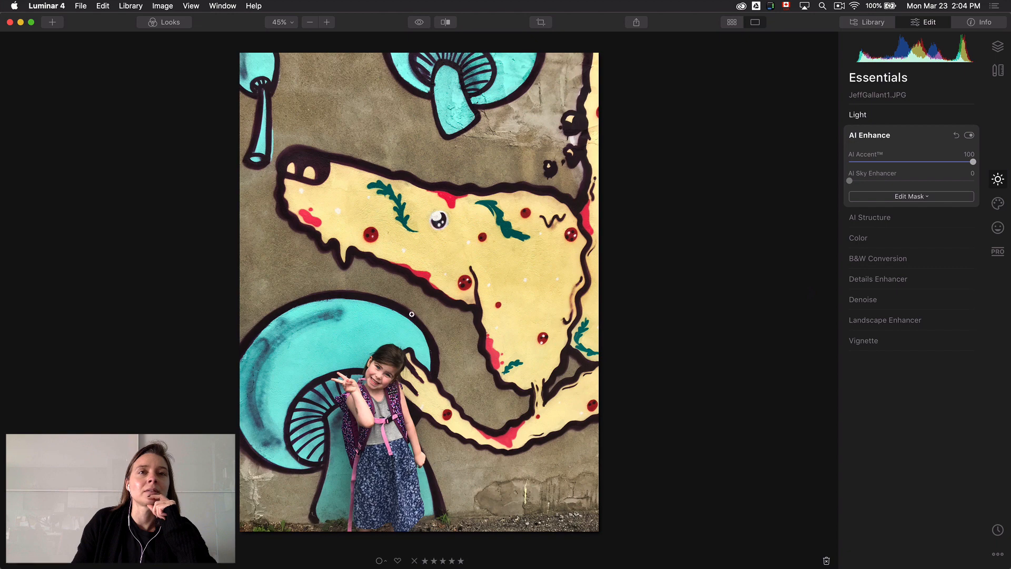
click(420, 23)
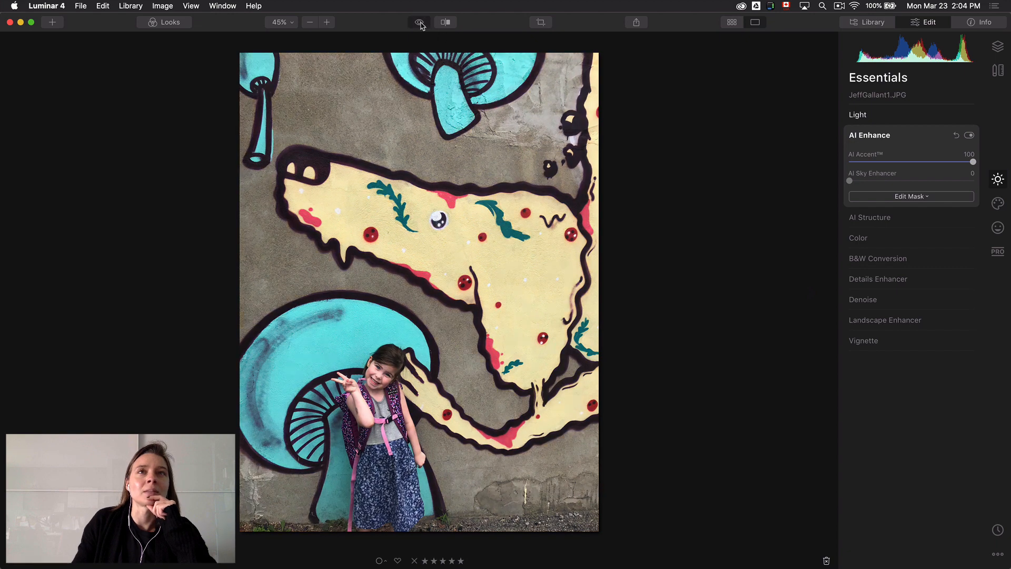
click(420, 23)
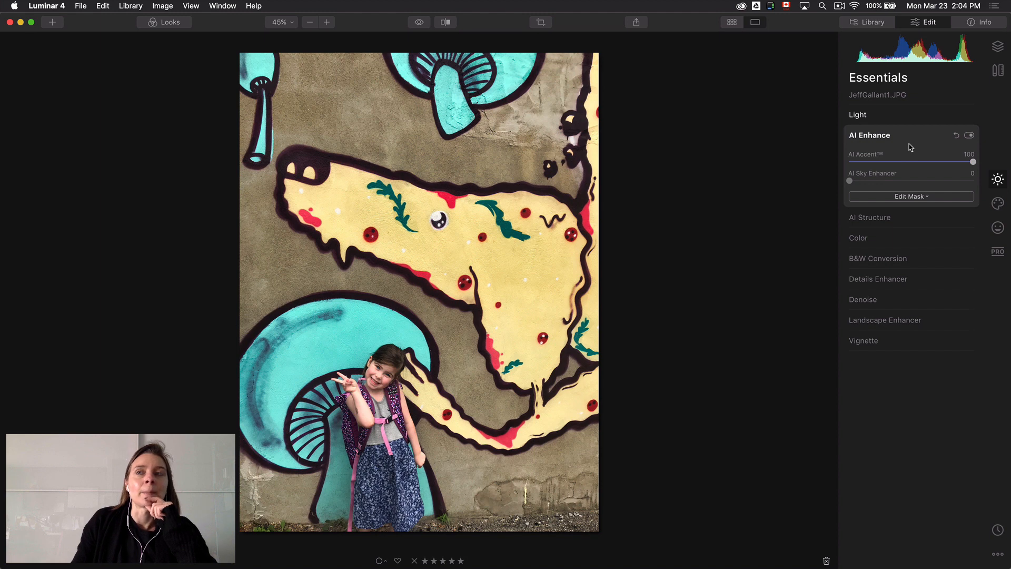
Set AI Structure to Amount 69 and Boost 12, checking the photo's information and its unedited version in between
click(913, 217)
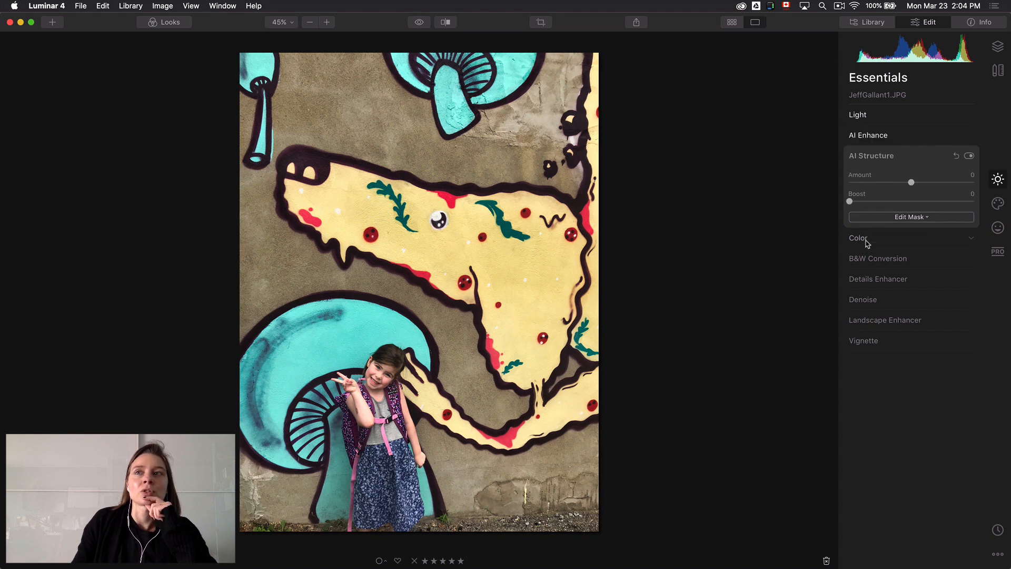
drag(912, 182, 956, 179)
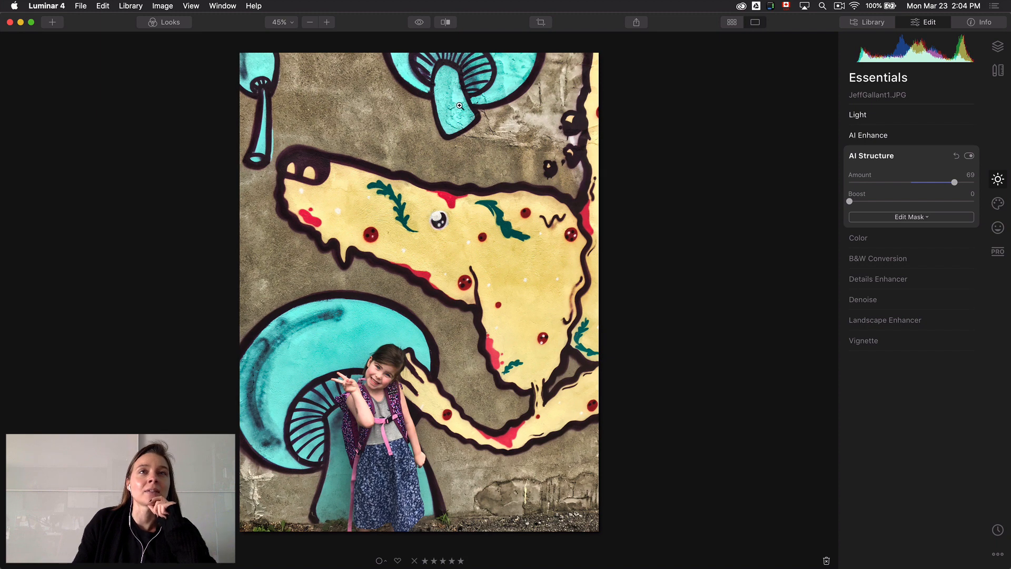
click(983, 24)
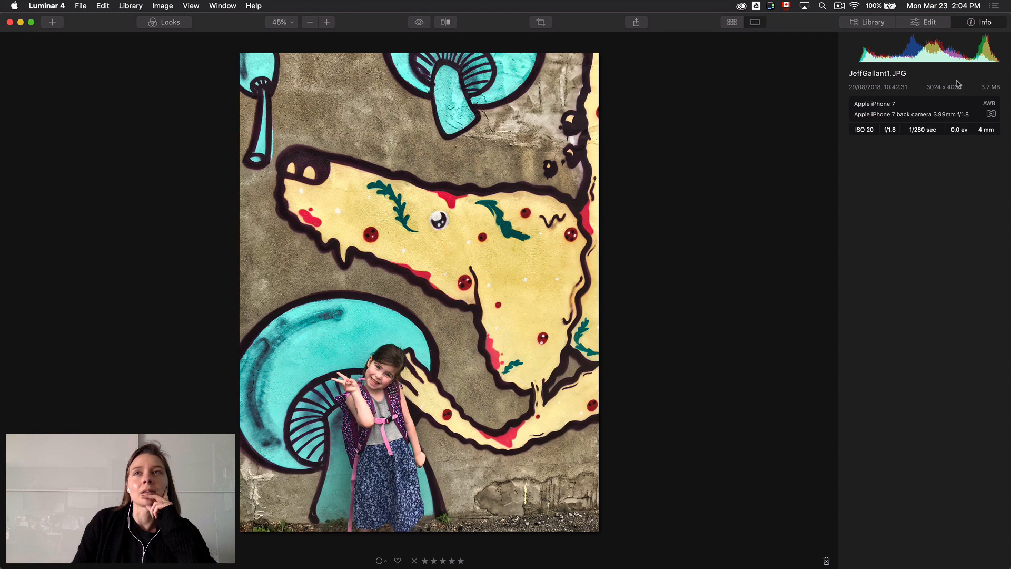
click(924, 22)
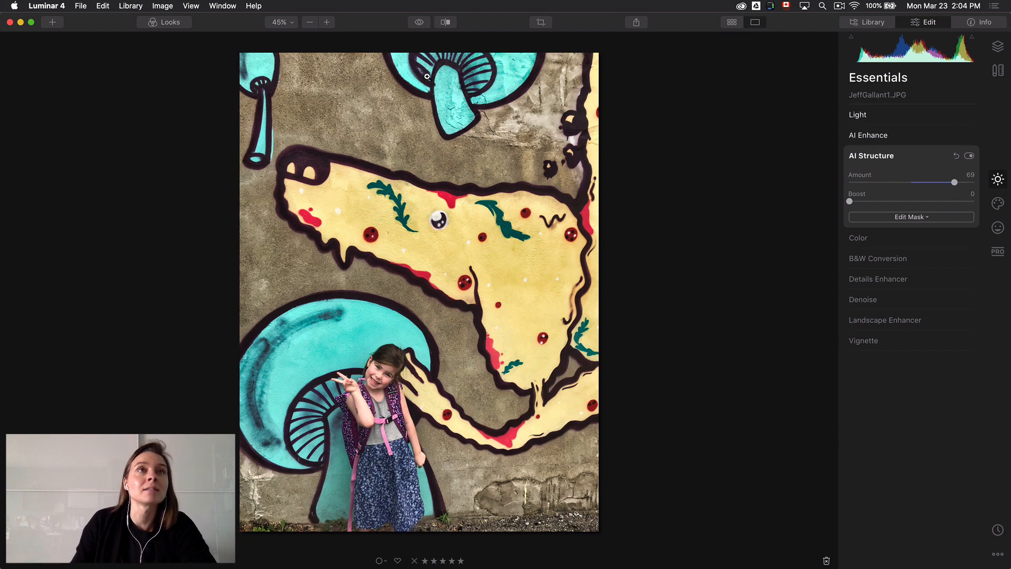
click(420, 23)
click(420, 23)
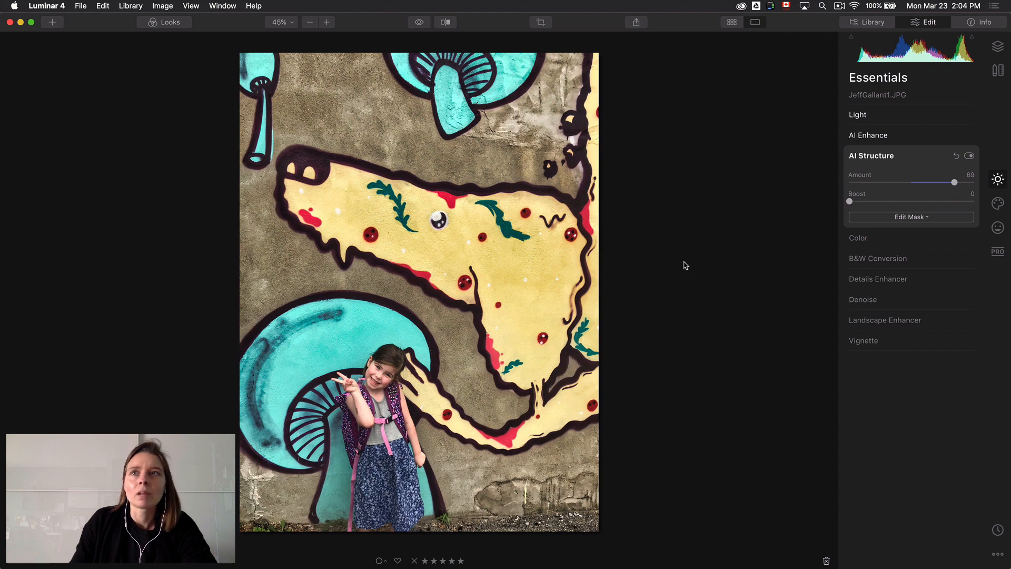
drag(850, 202, 866, 202)
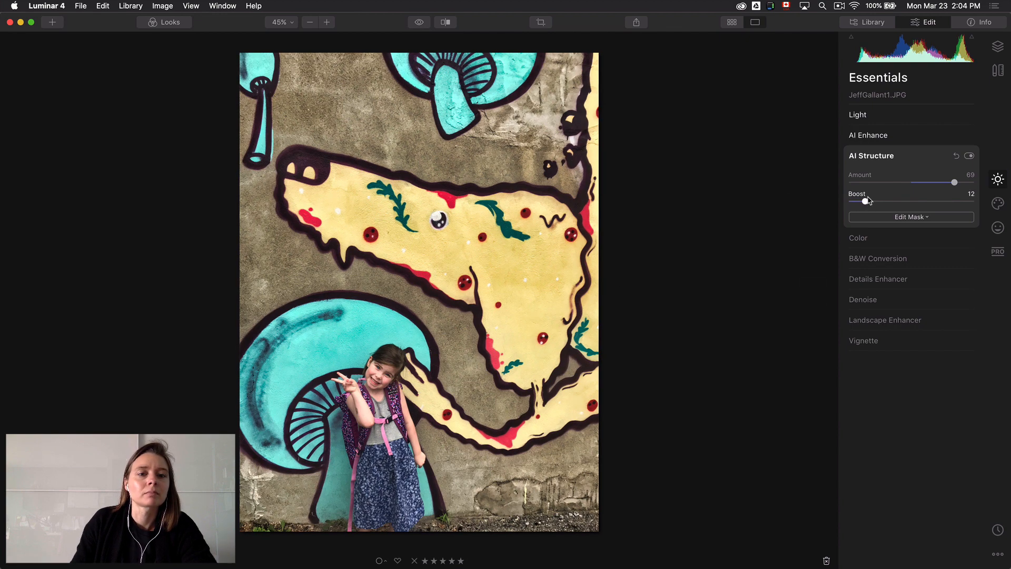
Set Vibrance to 36 in Color, and Medium Details to 12 and Large Details to 14 in the Details Enhancer
click(910, 238)
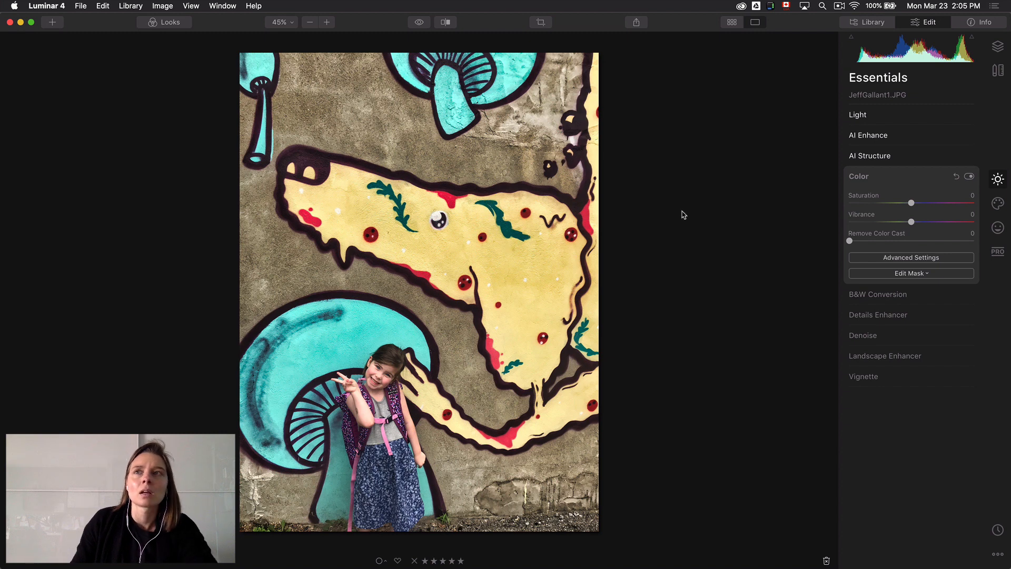
drag(911, 221, 936, 220)
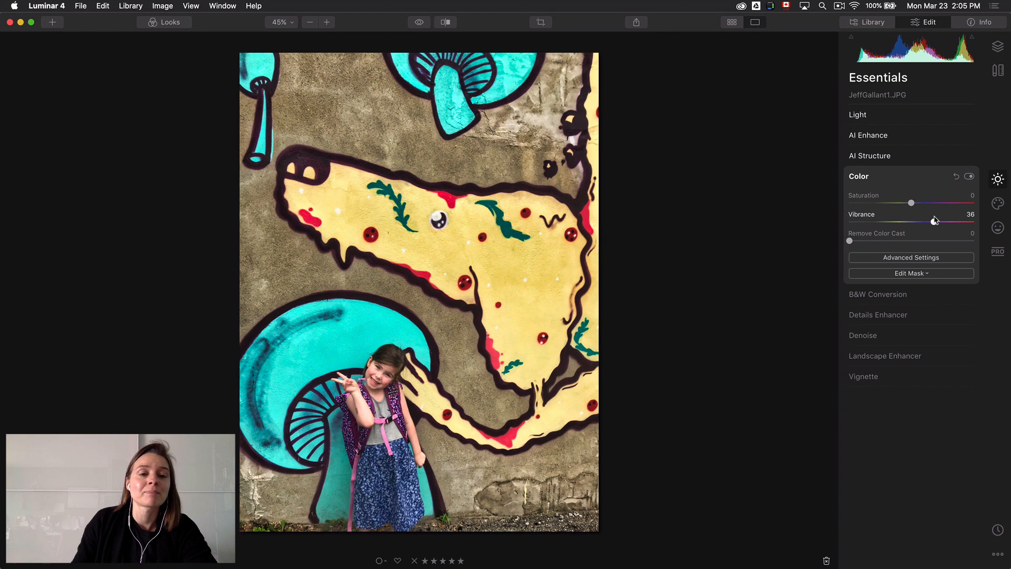
click(918, 318)
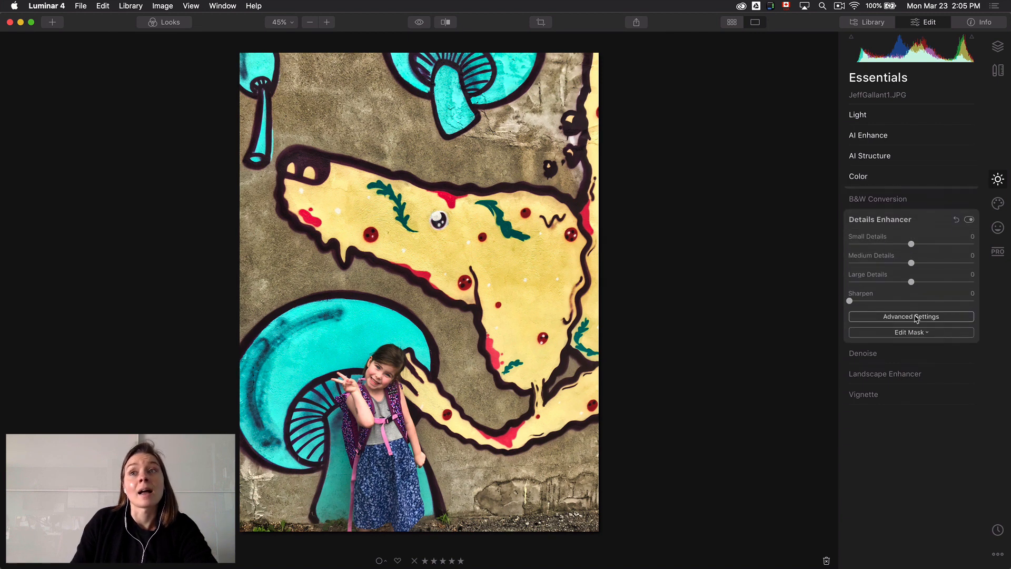
drag(911, 263, 922, 283)
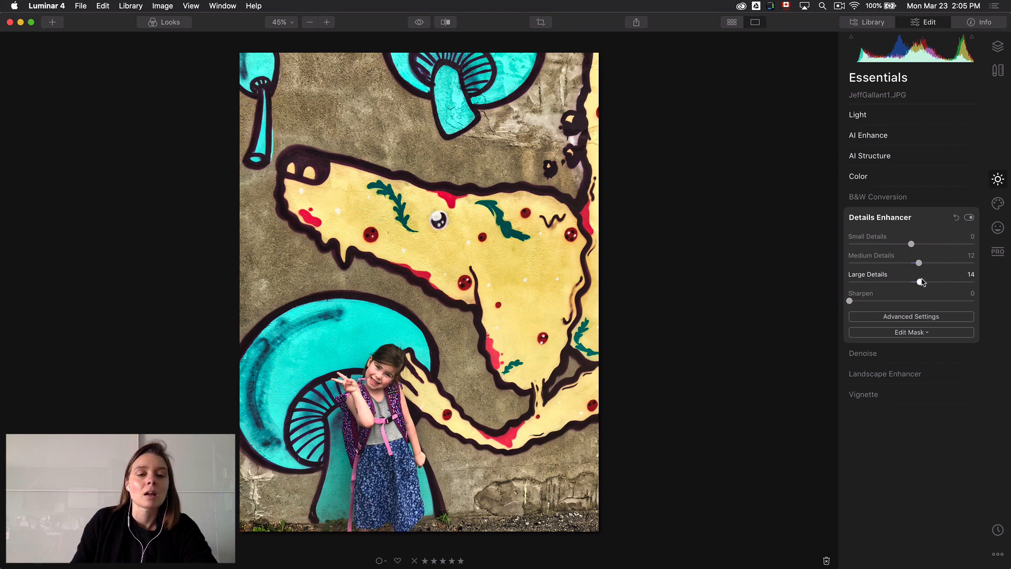
Set the creative Matte Look to Amount 42 and Fade 30
click(997, 205)
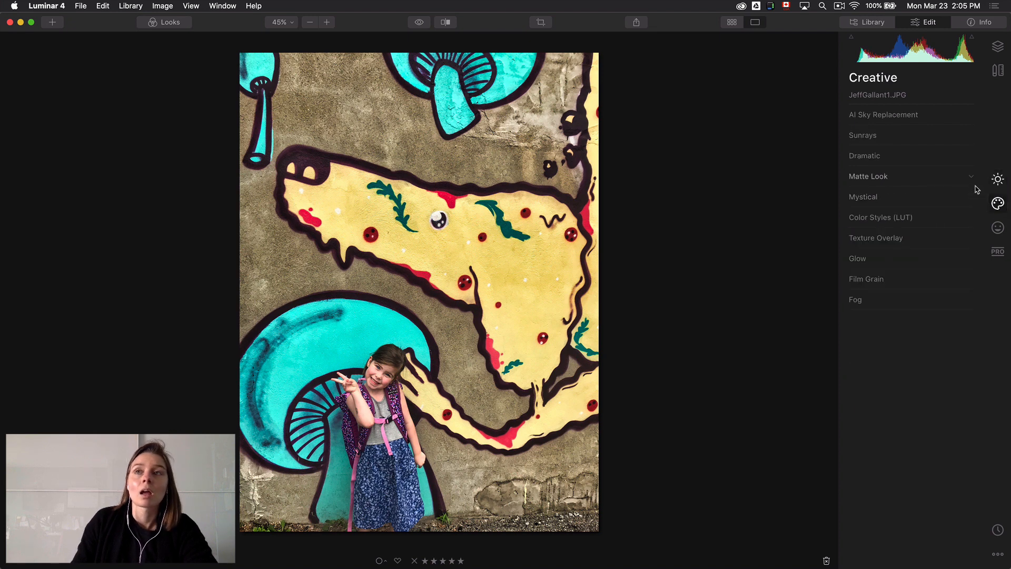
click(920, 179)
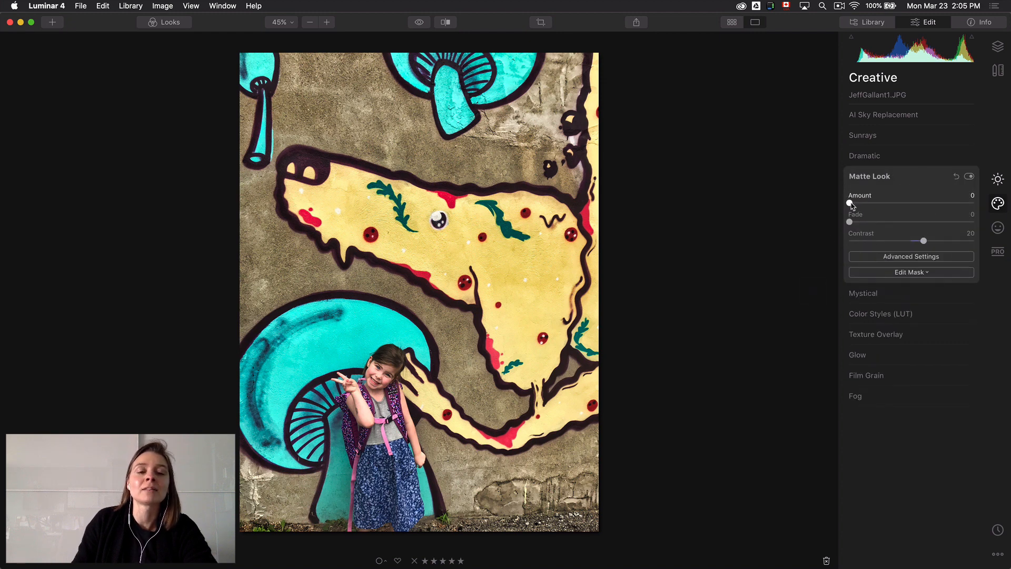
drag(850, 206, 906, 201)
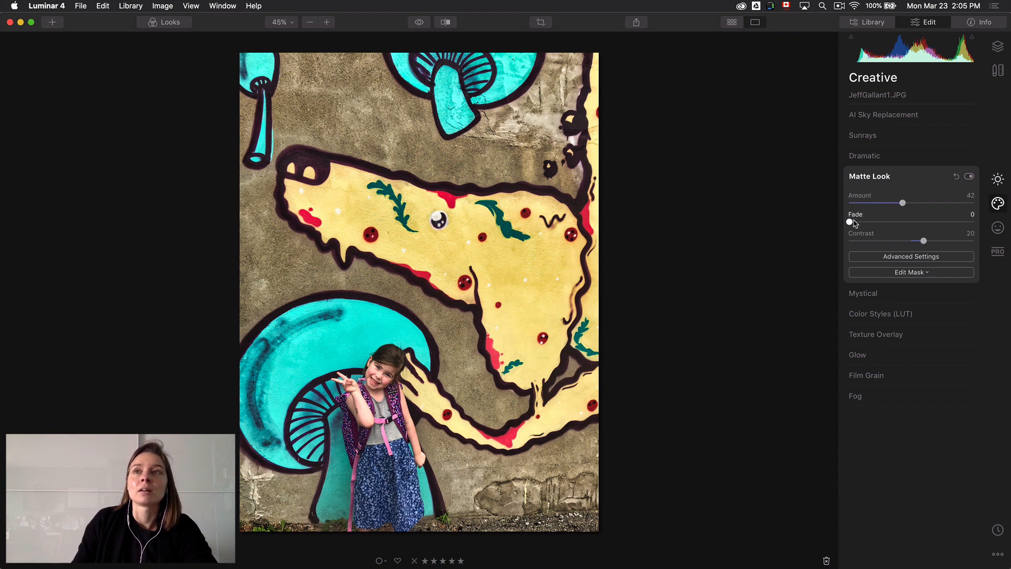
drag(850, 222, 889, 220)
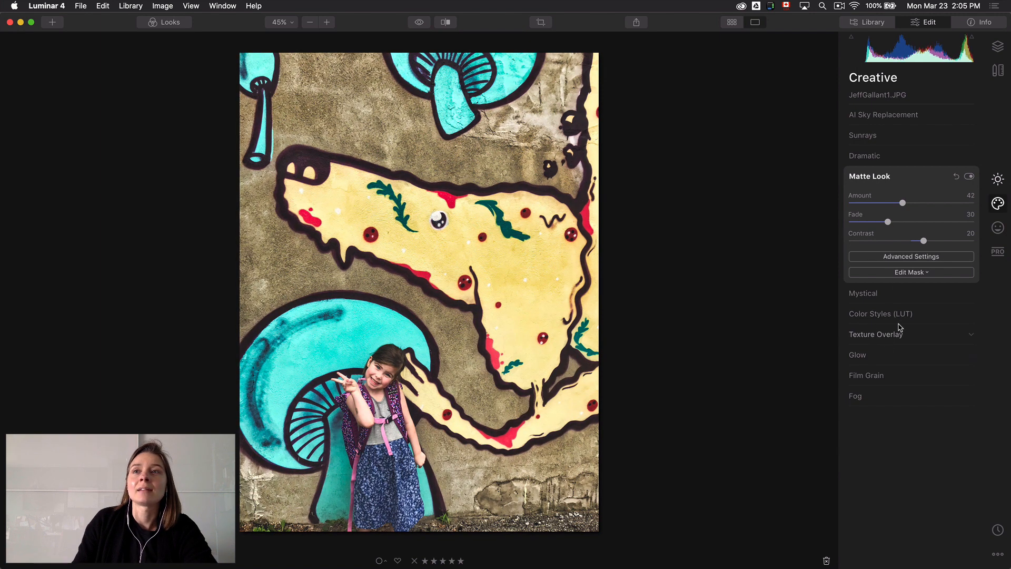
Apply the Miami LUT in Color Styles to the mural photo with Amount 20
click(918, 315)
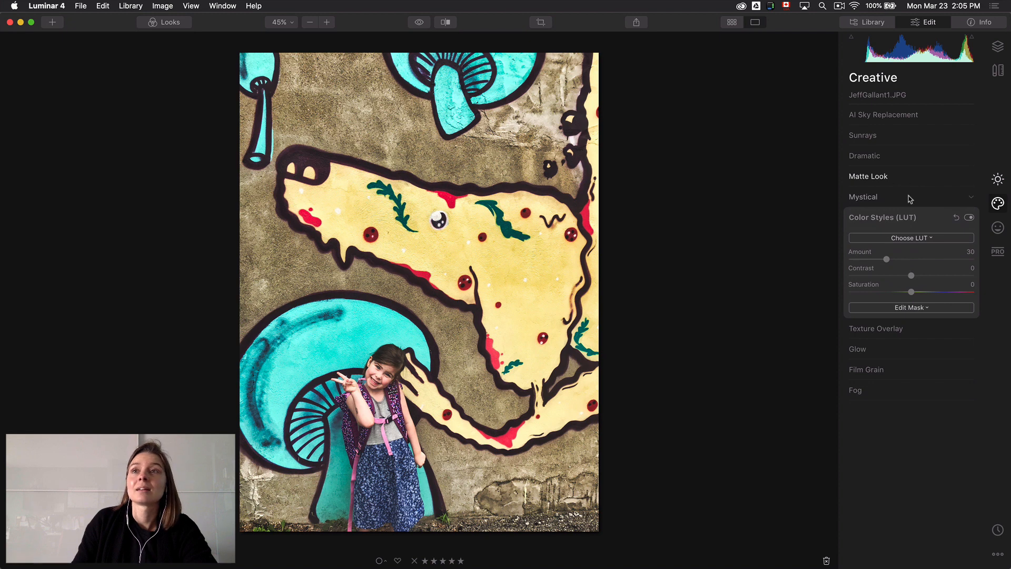
click(904, 240)
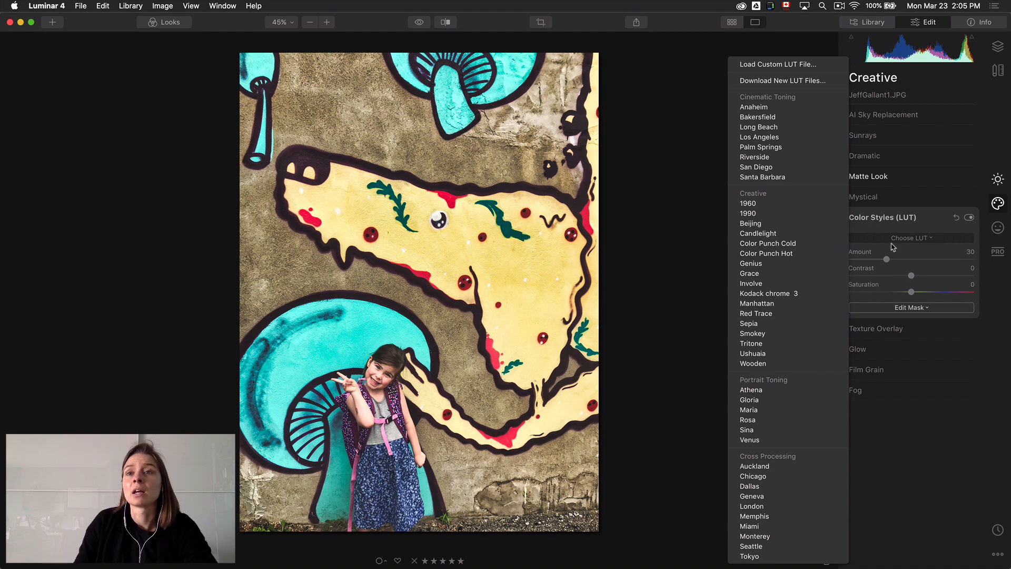
click(777, 526)
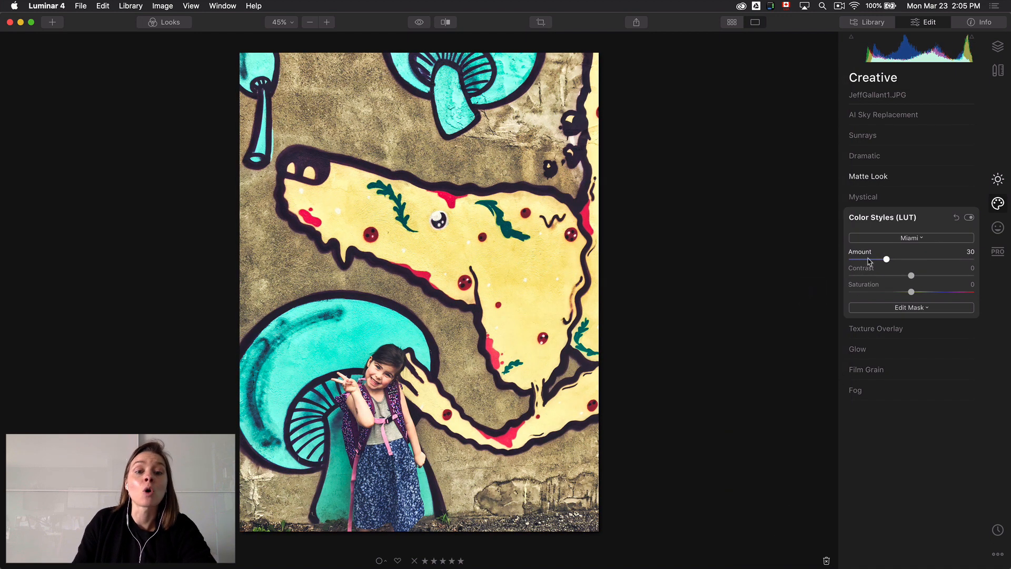
mouse_move(887, 260)
mouse_down()
mouse_move(973, 257)
mouse_move(849, 259)
mouse_move(875, 259)
mouse_up()
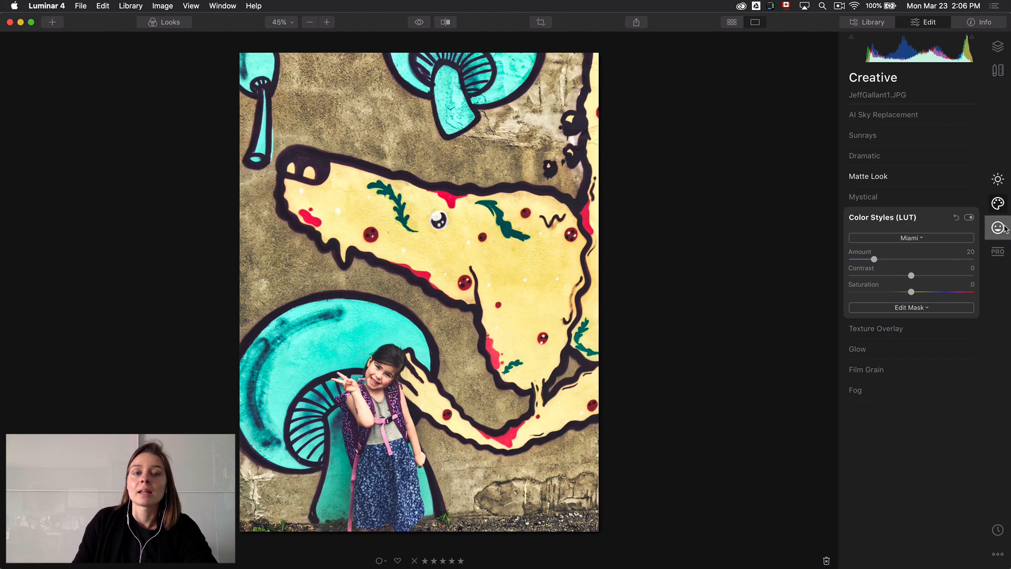
Set the Color Enhancer's Split Color Warmth to Warm 7 and Cool -28, and compare the photo with and without the filter
click(1003, 253)
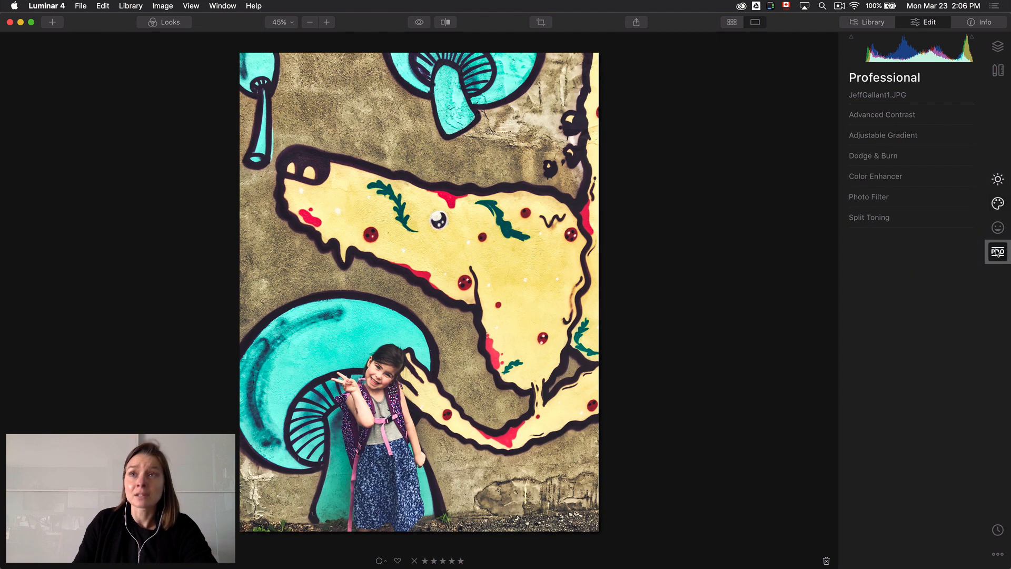
click(916, 178)
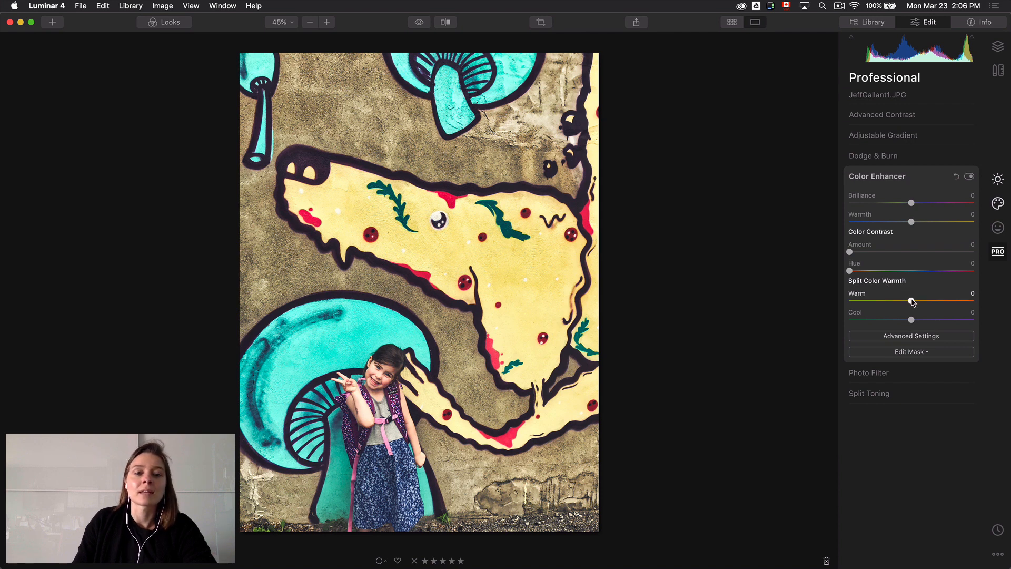
drag(912, 301, 893, 320)
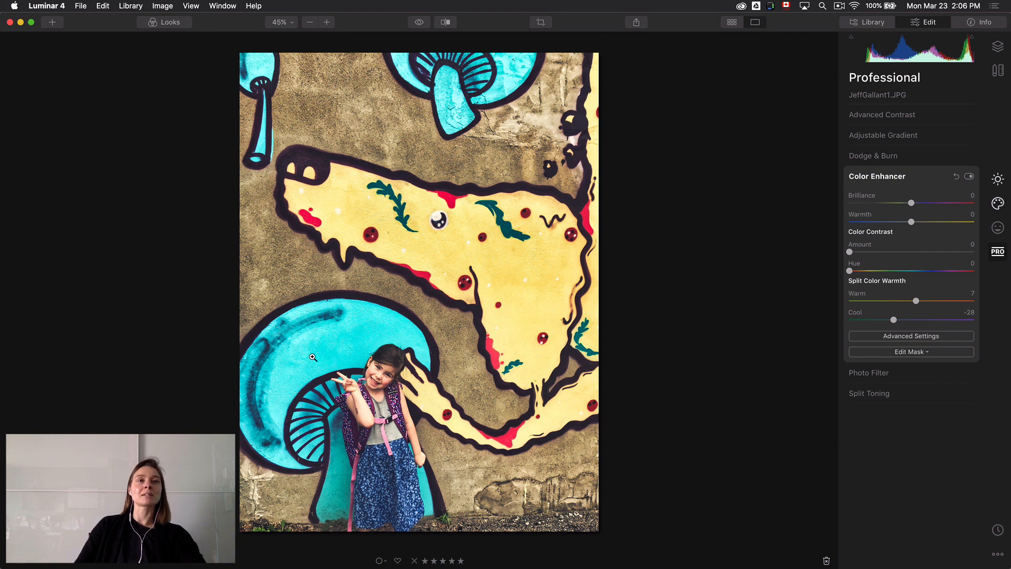
click(969, 177)
click(970, 177)
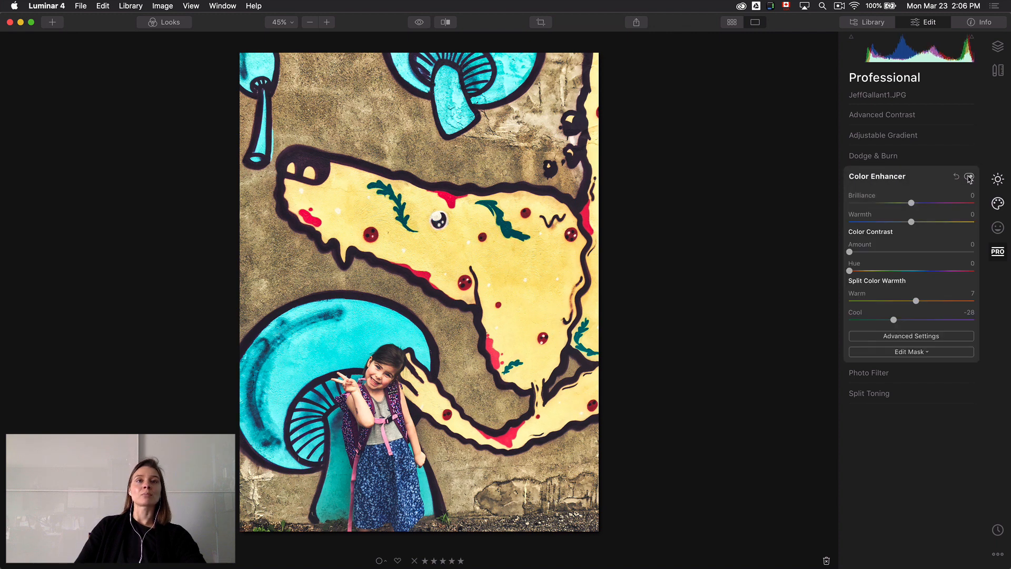
click(969, 177)
click(970, 177)
Compare the fully edited mural photo with its unedited original
click(420, 24)
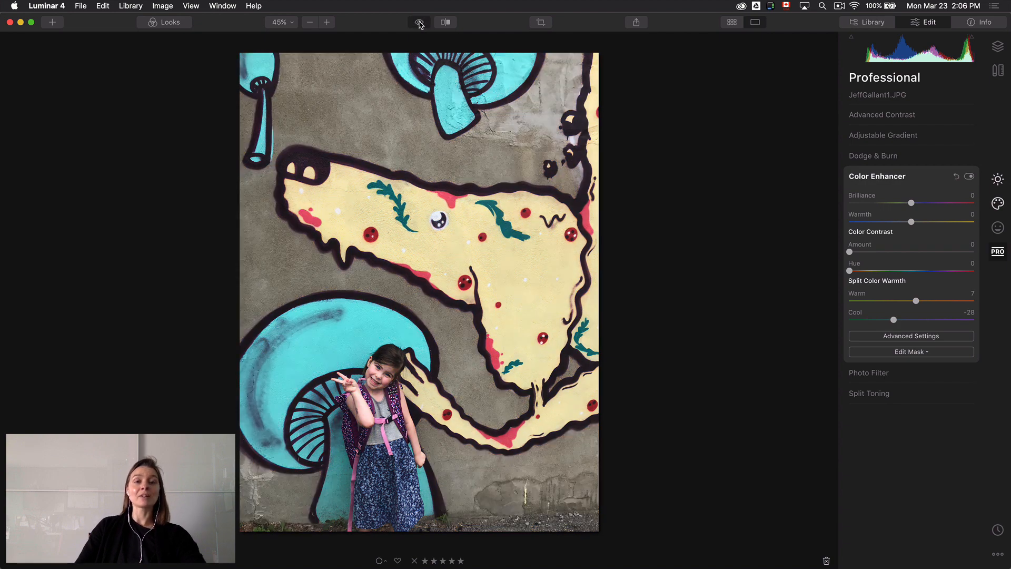
click(420, 24)
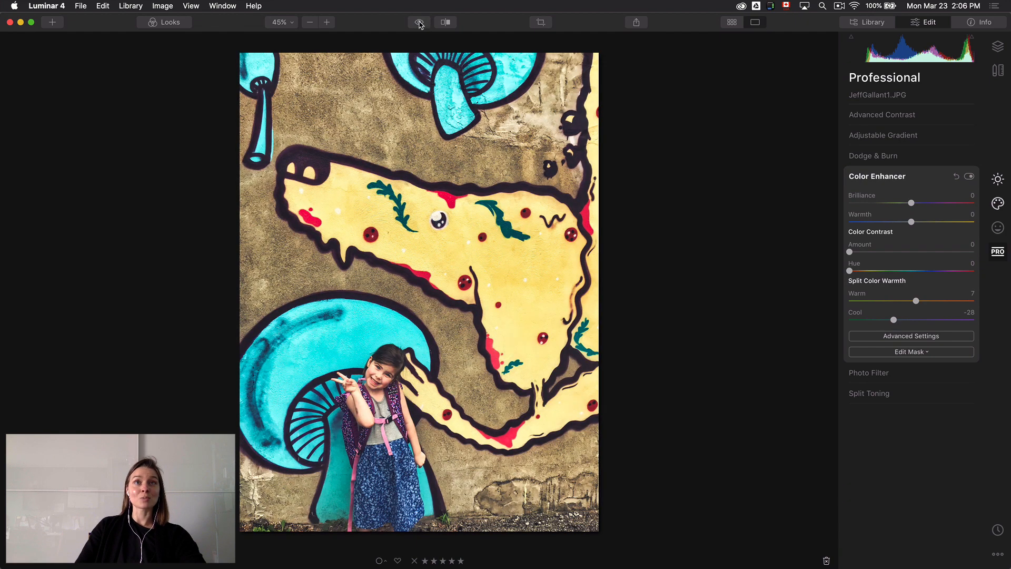
click(419, 24)
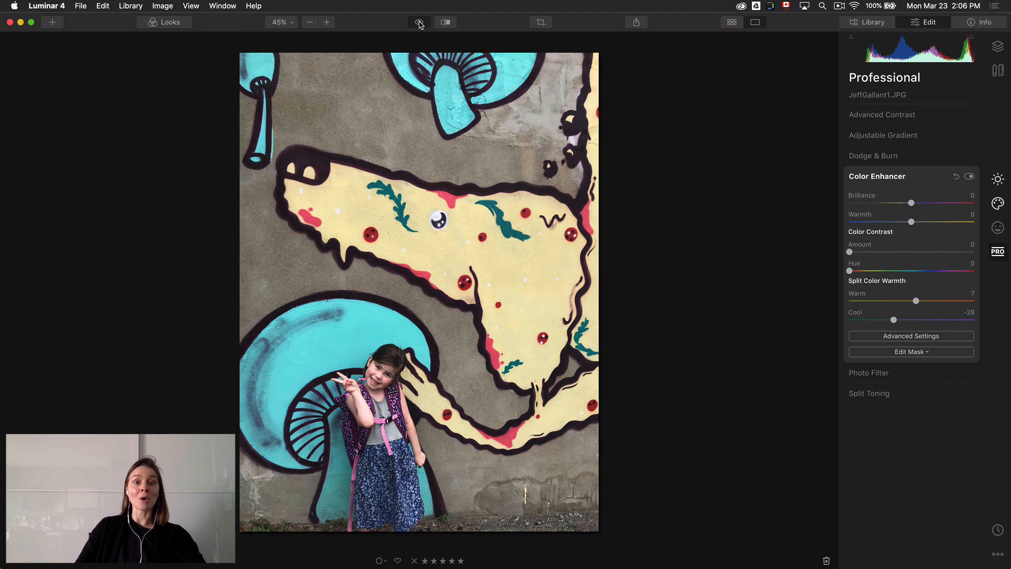
click(420, 25)
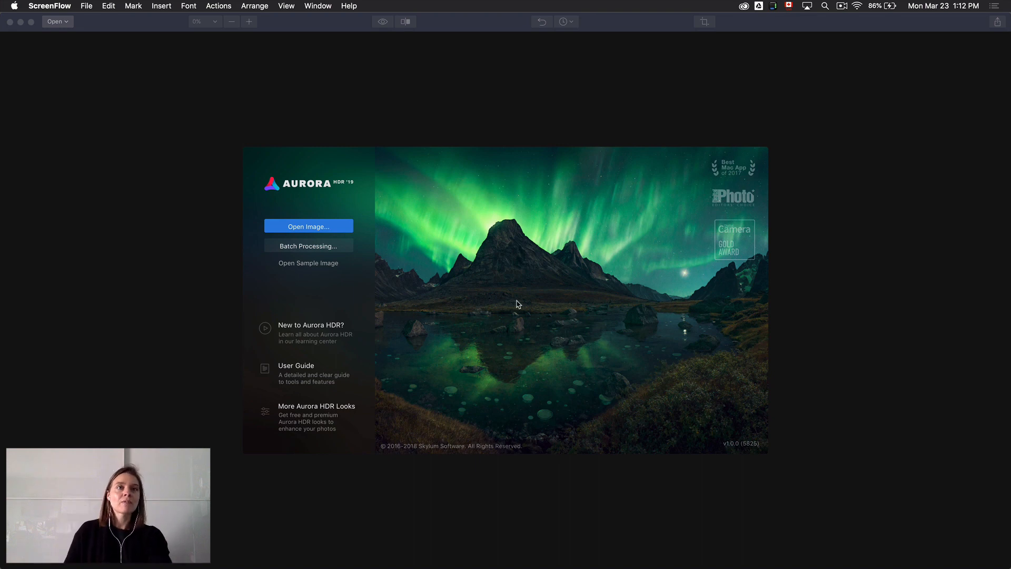
Switch to Aurora HDR 2019, create an HDR image from the cow photo and compare it with the original
click(315, 227)
double_click(432, 130)
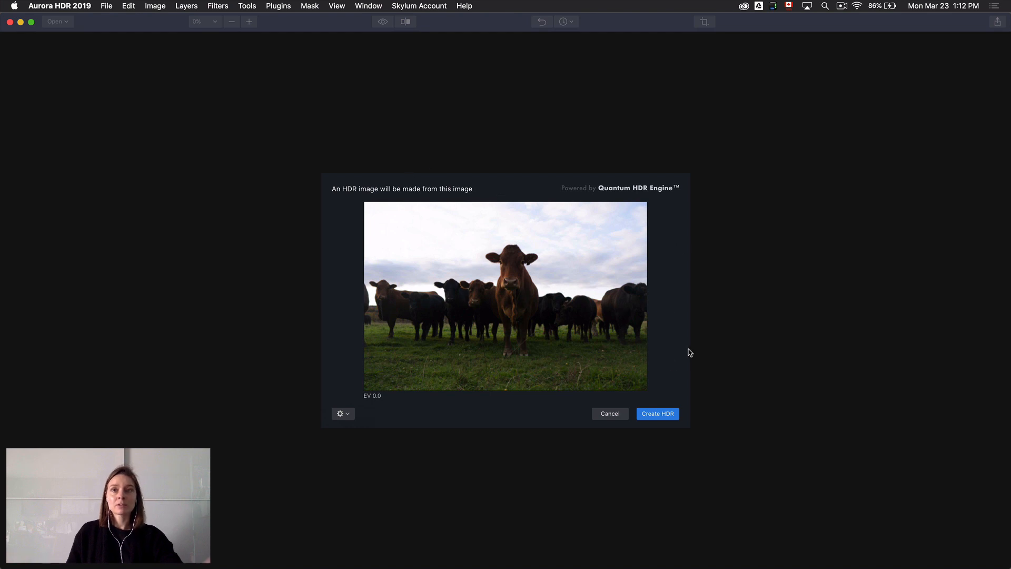
click(667, 416)
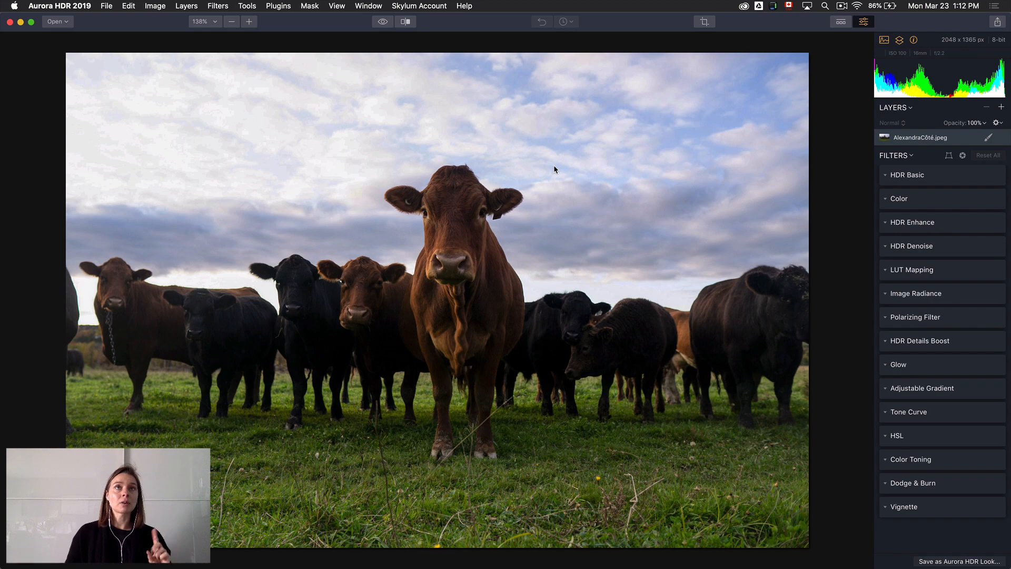
click(383, 21)
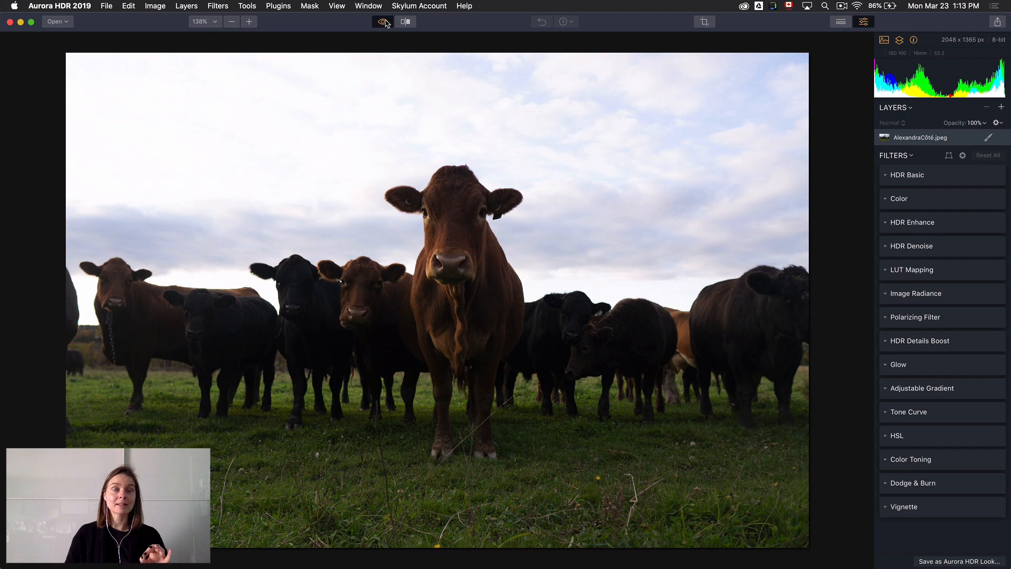
click(385, 23)
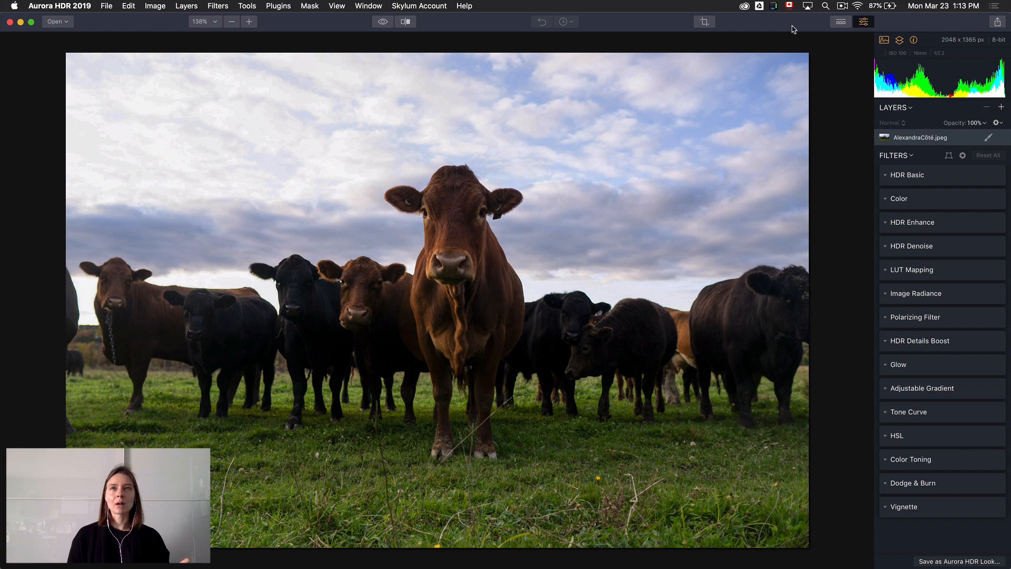
Crop the cow photo with a free aspect ratio to about 2013 x 1342 px, trimming thin strips from its left and bottom edges
click(704, 22)
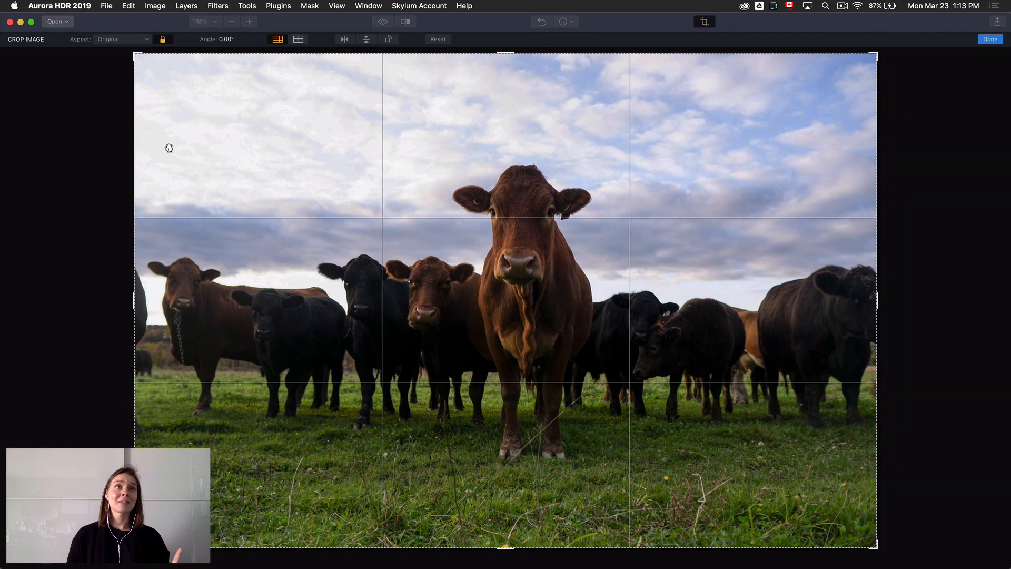
click(163, 39)
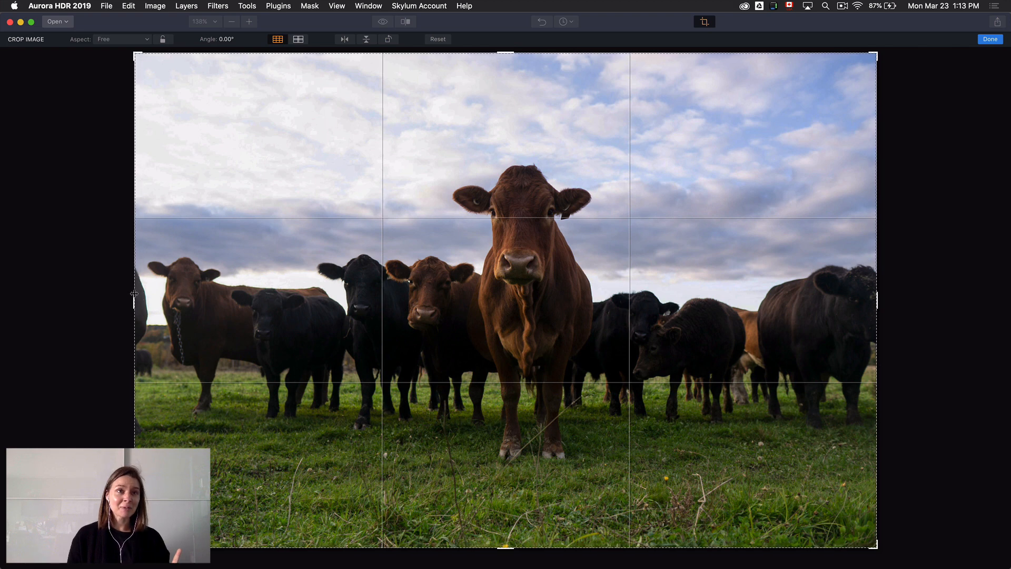
drag(138, 300, 140, 306)
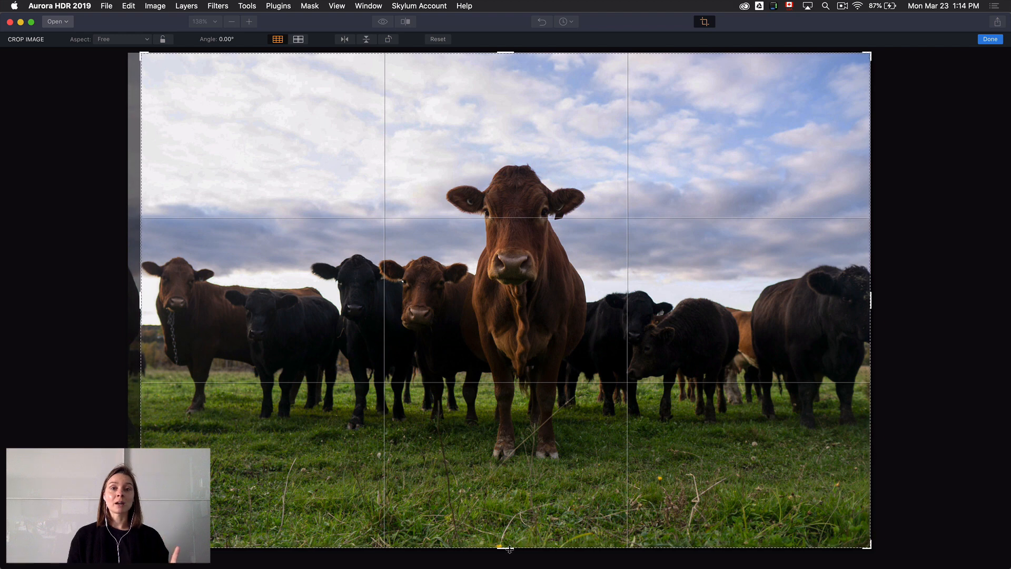
drag(509, 550, 510, 542)
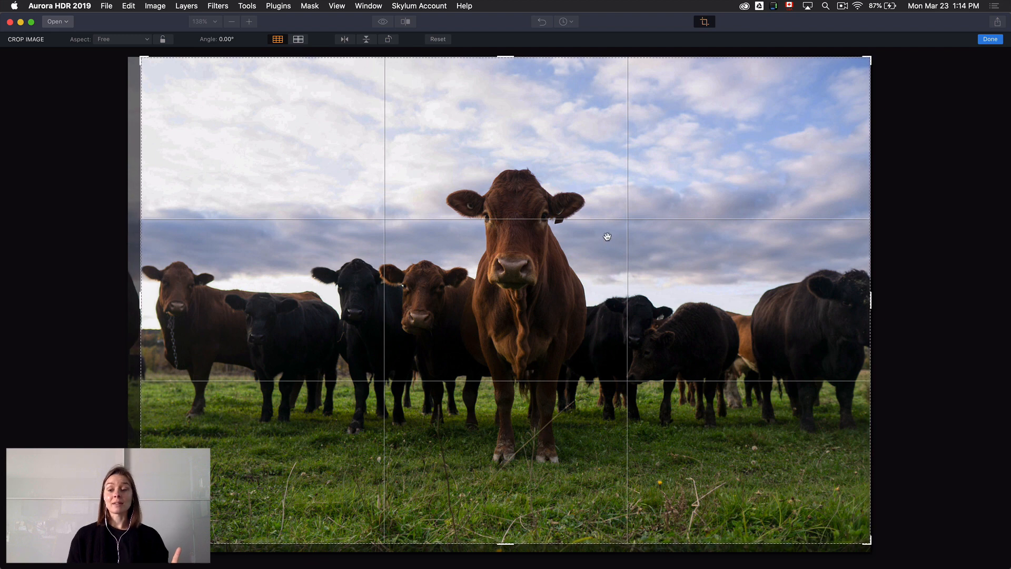
click(989, 41)
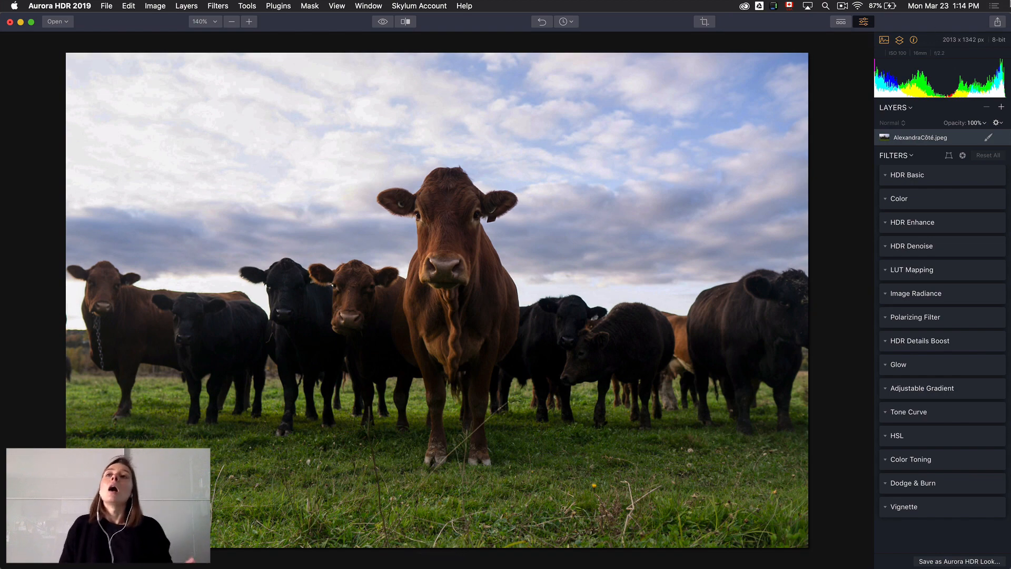
key(ctrl+Up)
click(711, 242)
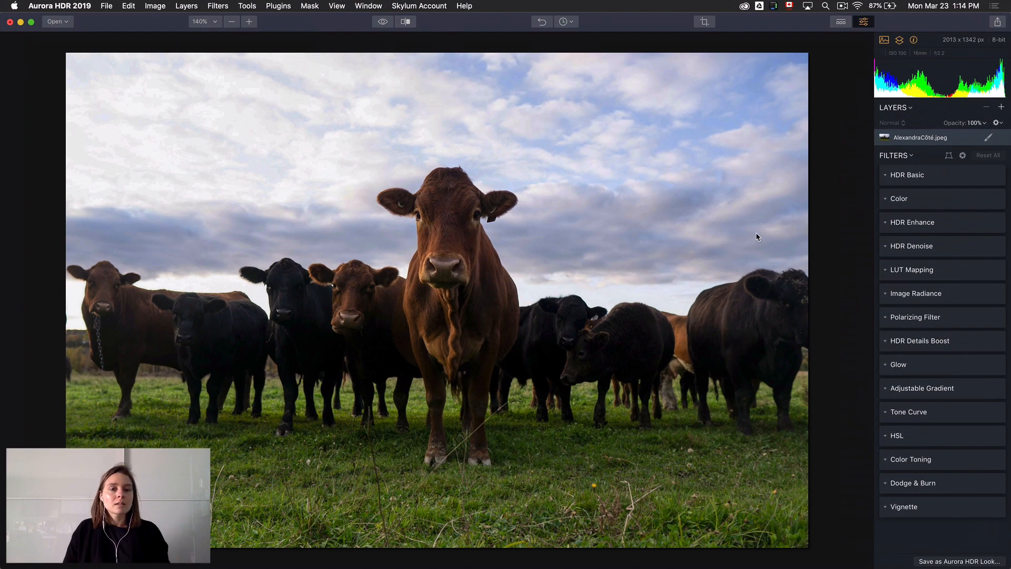
Set the HDR Basic Temperature to 6 and the Polarizing Filter Amount to 28
click(942, 178)
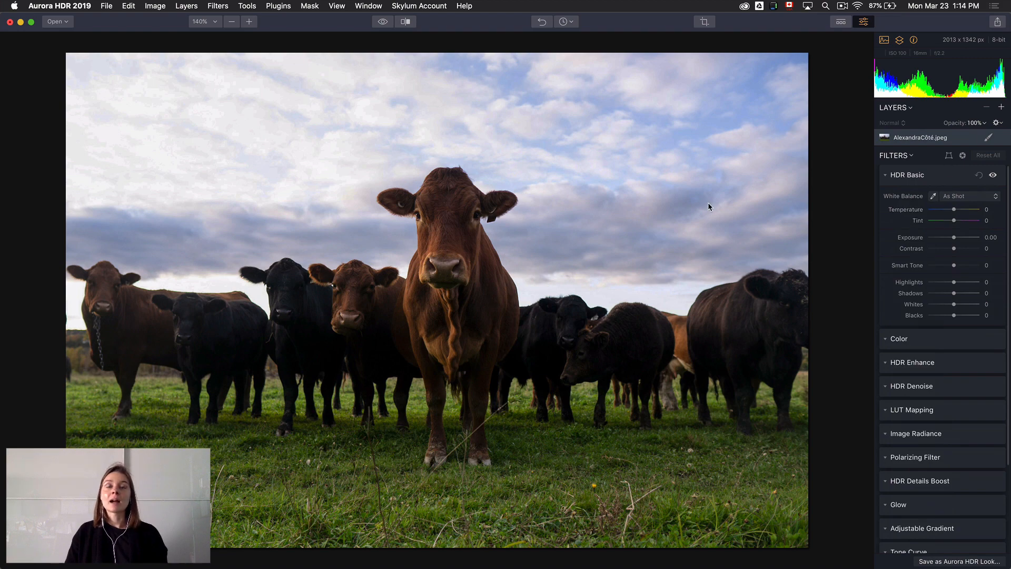
drag(954, 210, 958, 211)
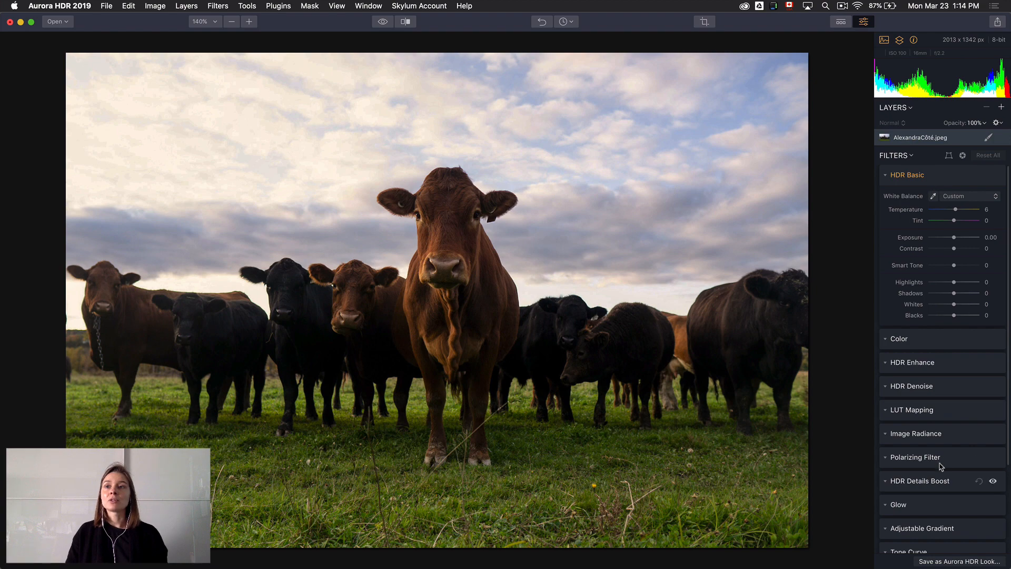
click(950, 458)
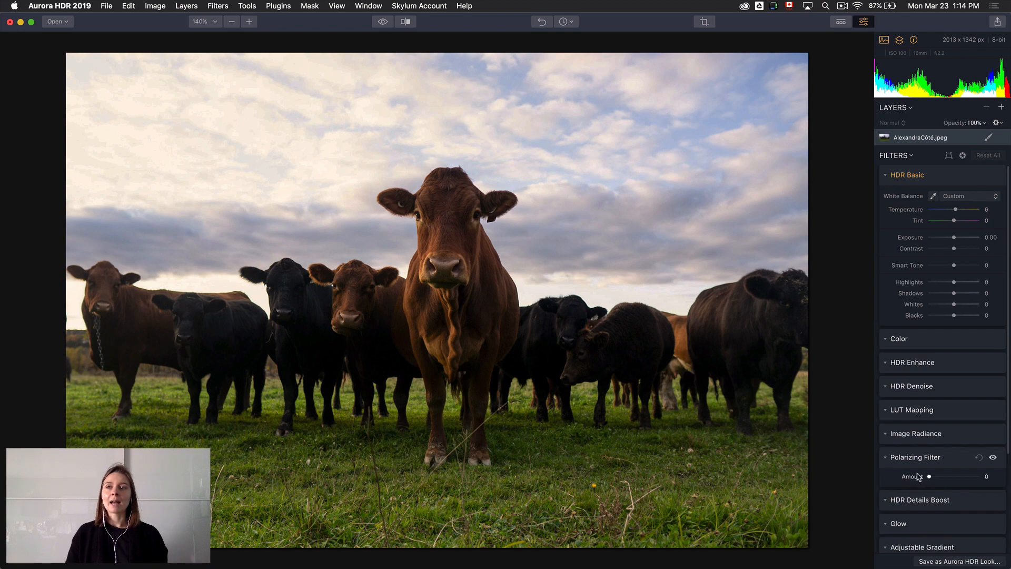
drag(930, 478, 947, 477)
Set the HSL hue values to Green 36, Blue -3, Purple -100 and Magenta -100
scroll(941, 471, down, 5)
scroll(943, 470, down, 2)
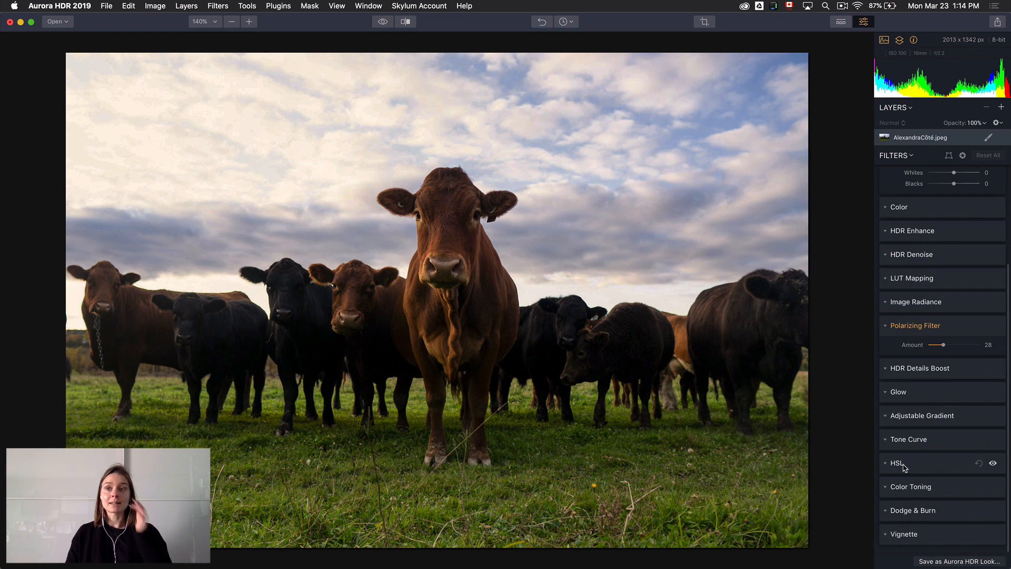
click(926, 464)
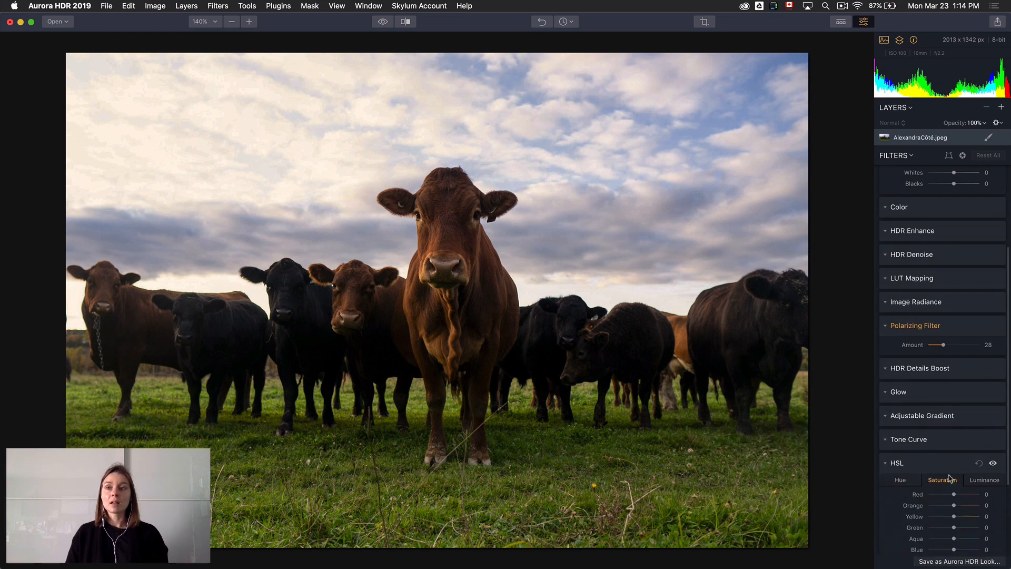
scroll(948, 477, down, 2)
click(899, 441)
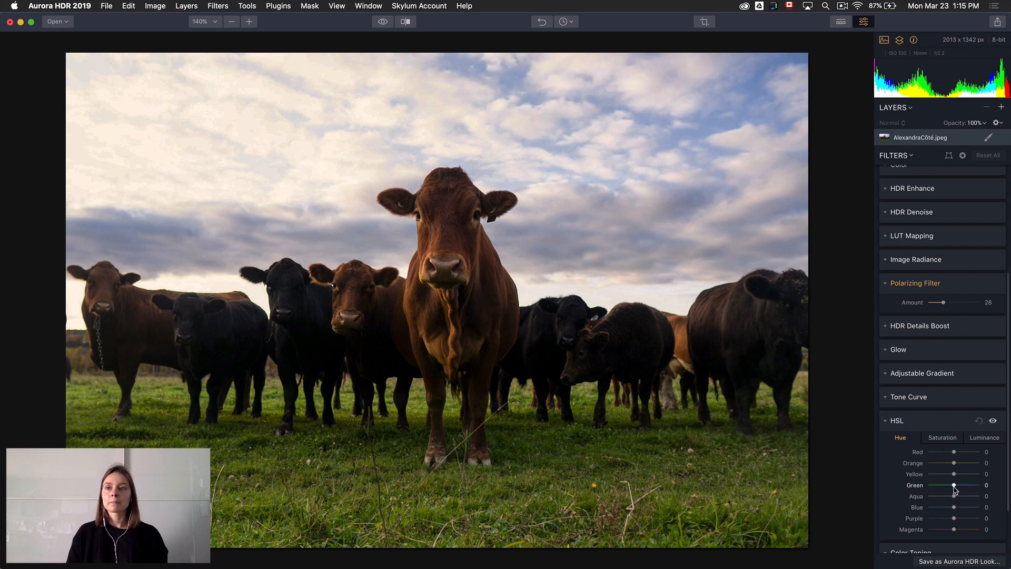
drag(955, 487, 964, 486)
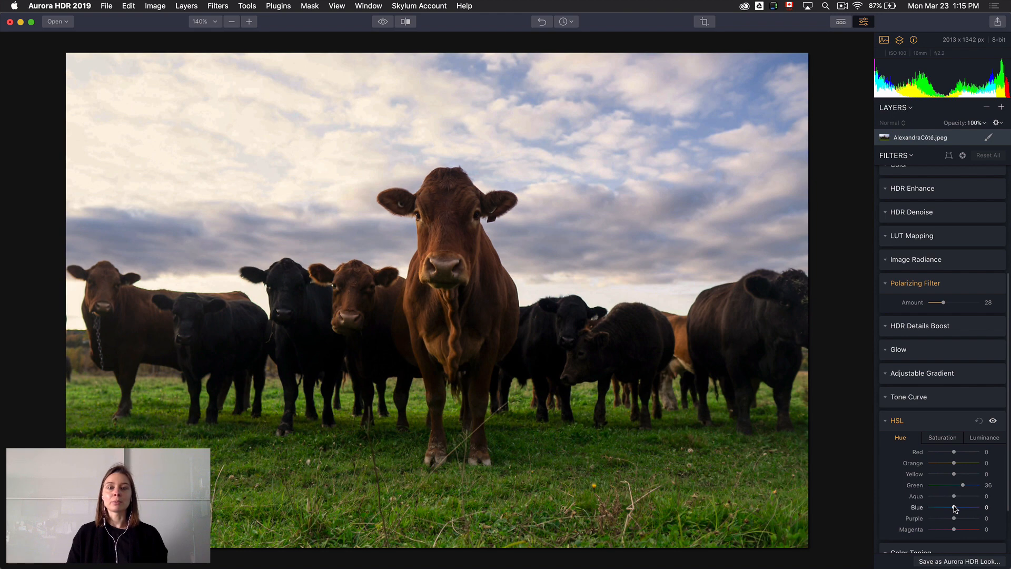
drag(955, 508, 954, 509)
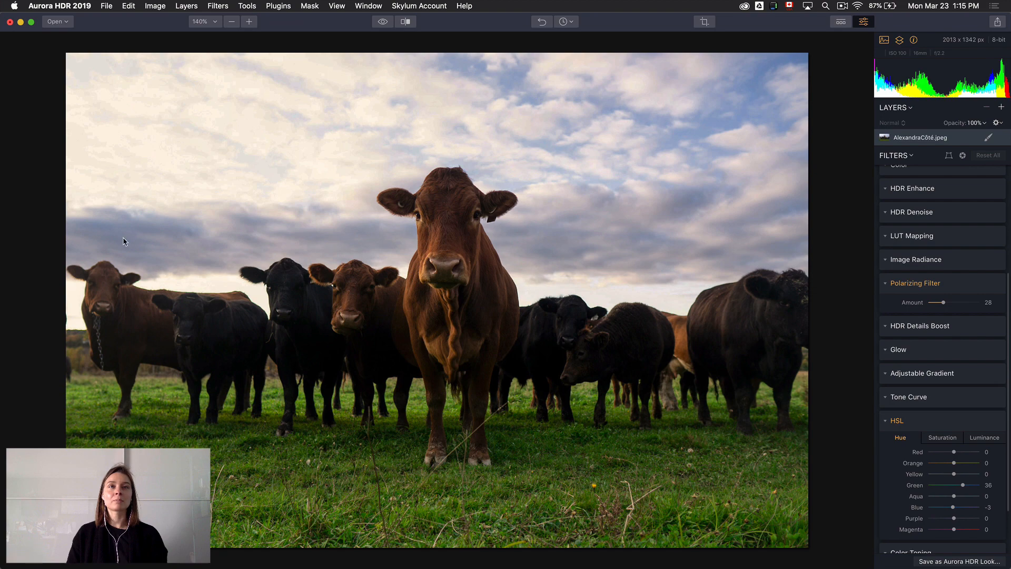
drag(955, 520, 900, 522)
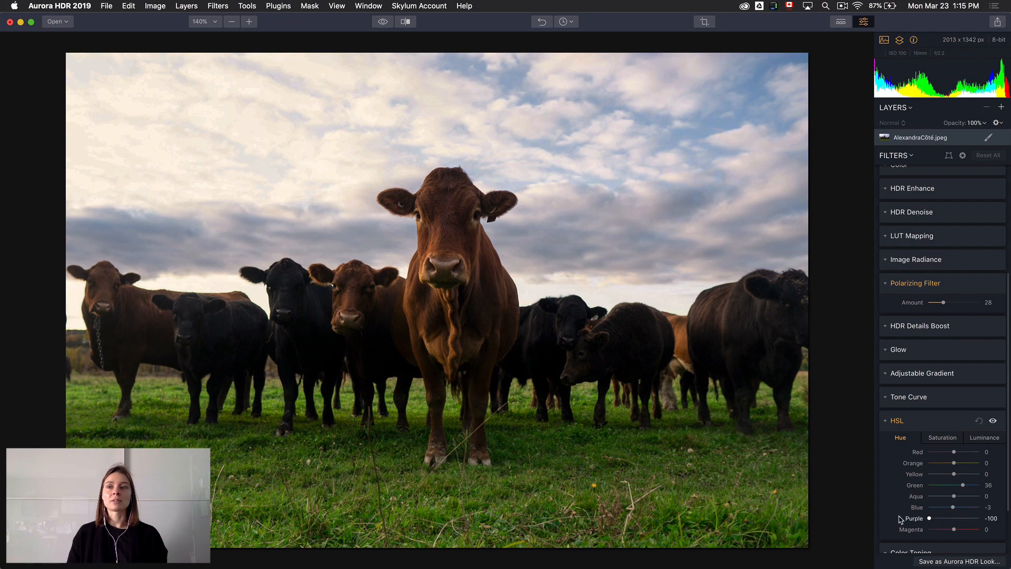
drag(953, 530, 908, 532)
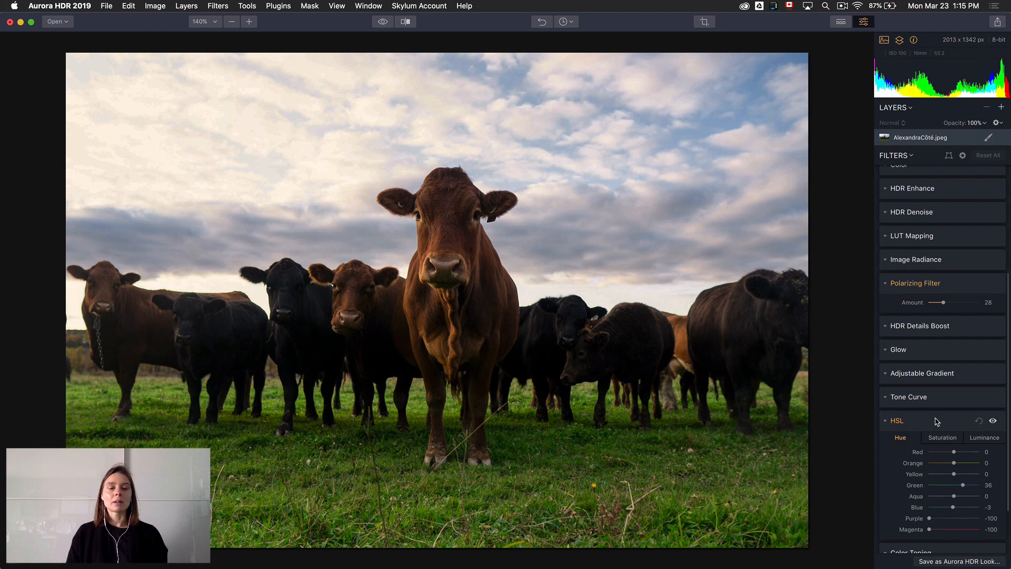
Set the HSL saturation values to Orange 52, Yellow 12, Green -71 and Blue -34
click(939, 438)
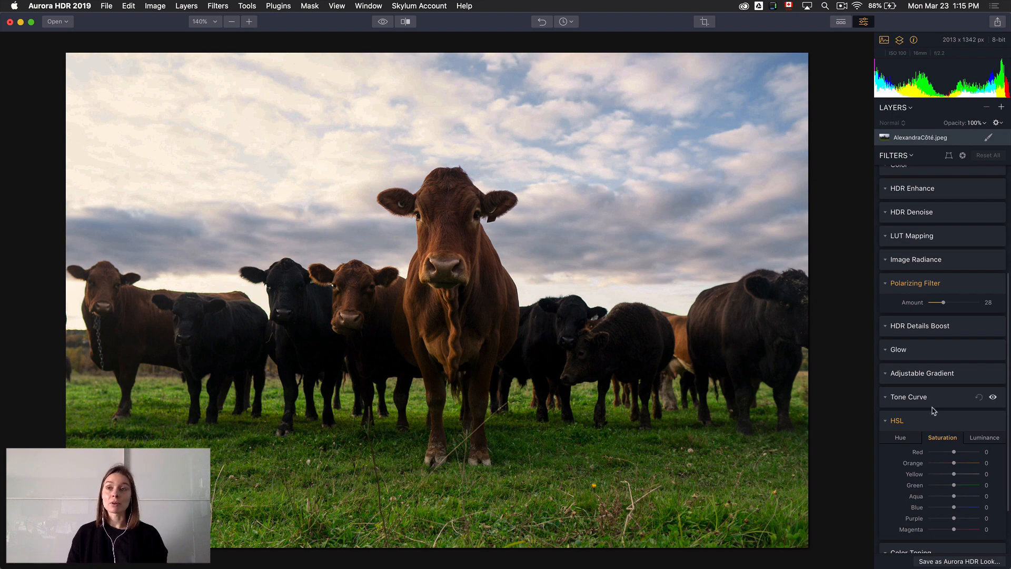
mouse_move(955, 465)
mouse_down()
mouse_move(972, 462)
mouse_move(958, 476)
mouse_up()
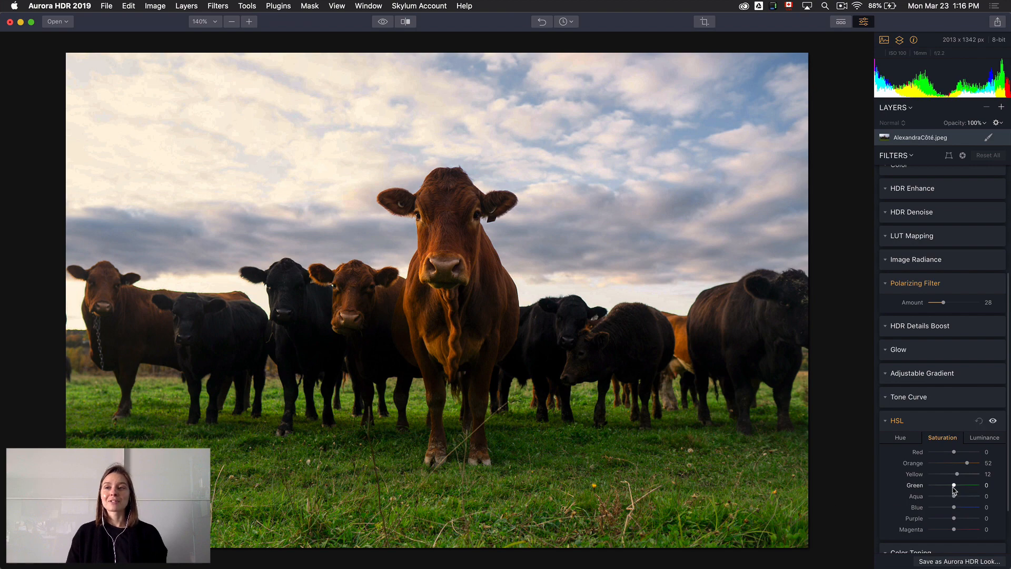
drag(955, 486, 935, 488)
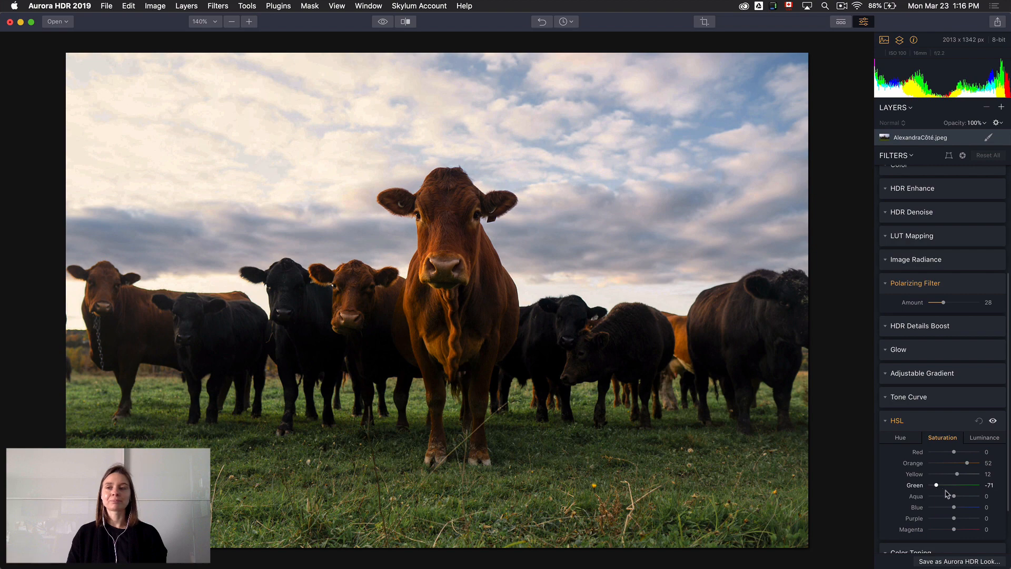
drag(954, 507, 946, 508)
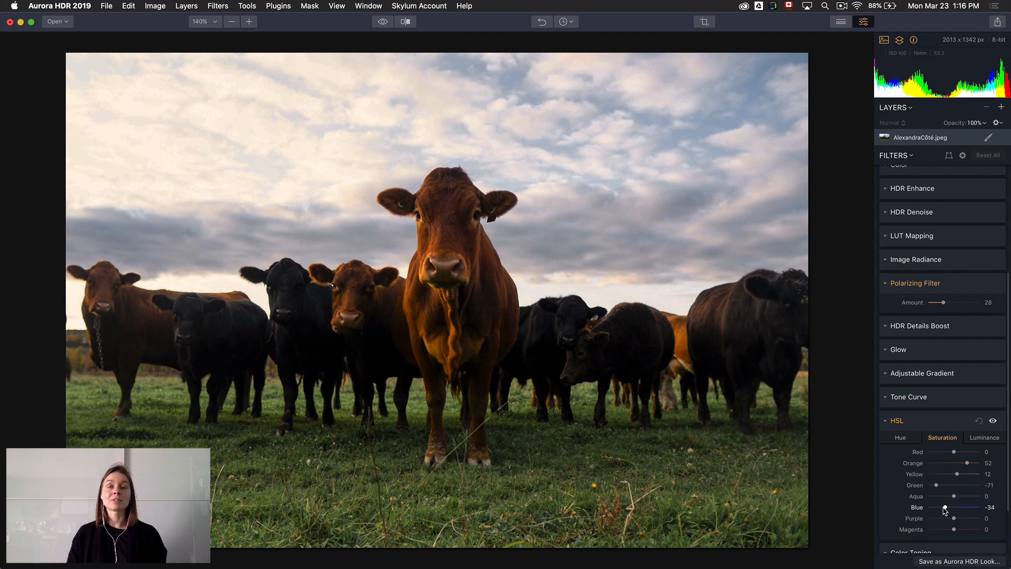
Set the HSL Orange luminance to 33 and compare the edited cow photo with the original
click(975, 443)
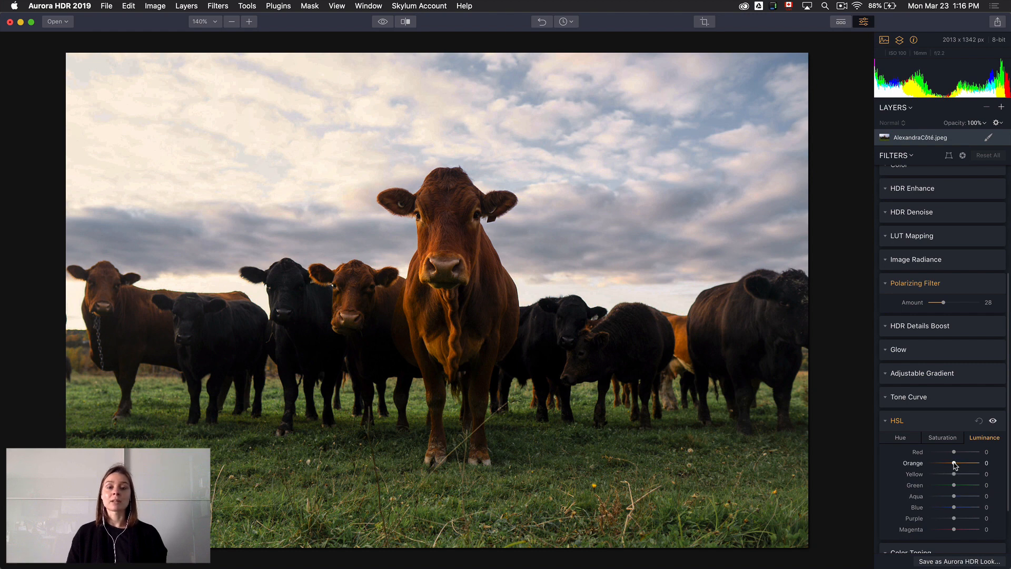
drag(954, 463, 964, 463)
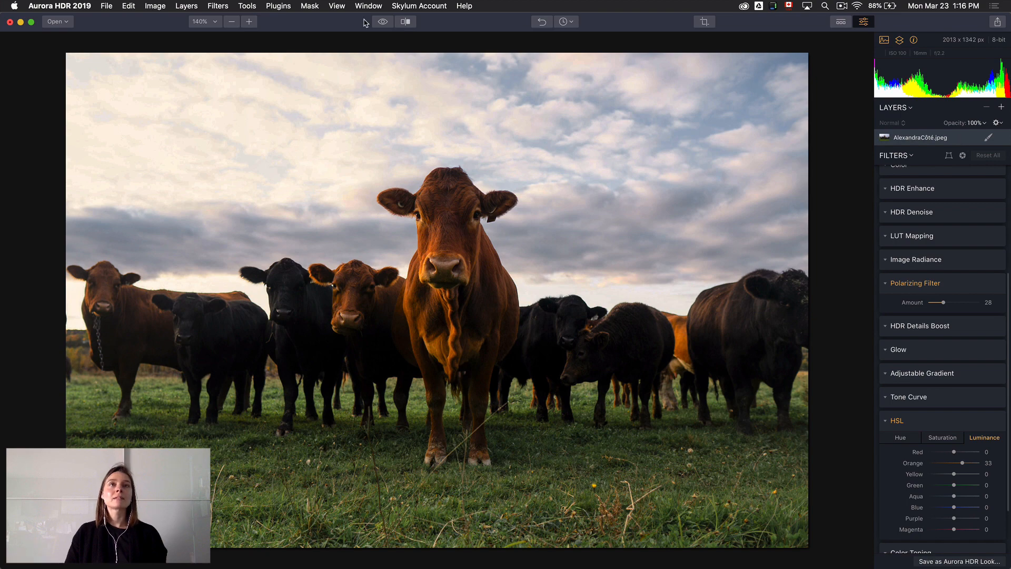
click(382, 22)
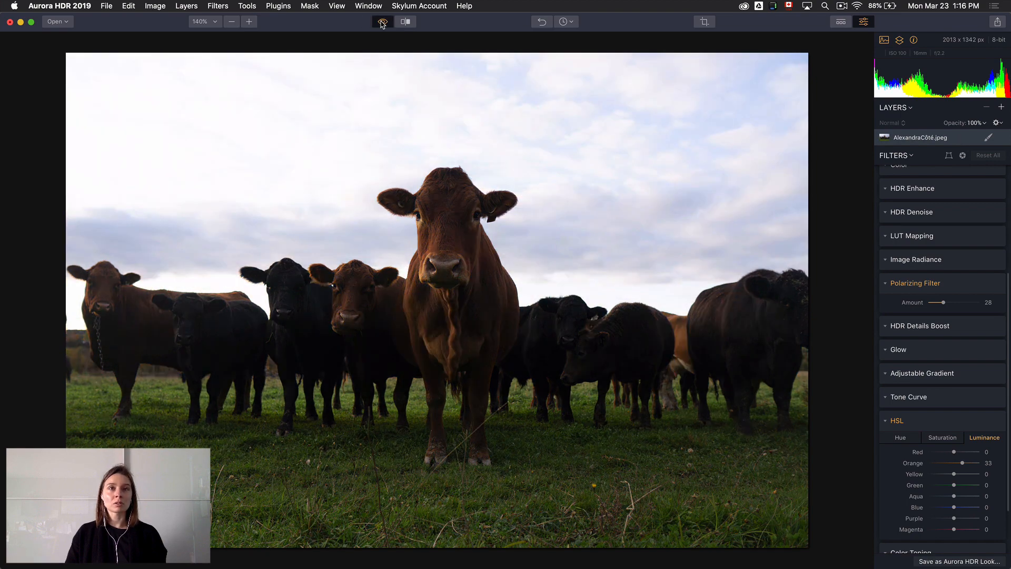
click(382, 23)
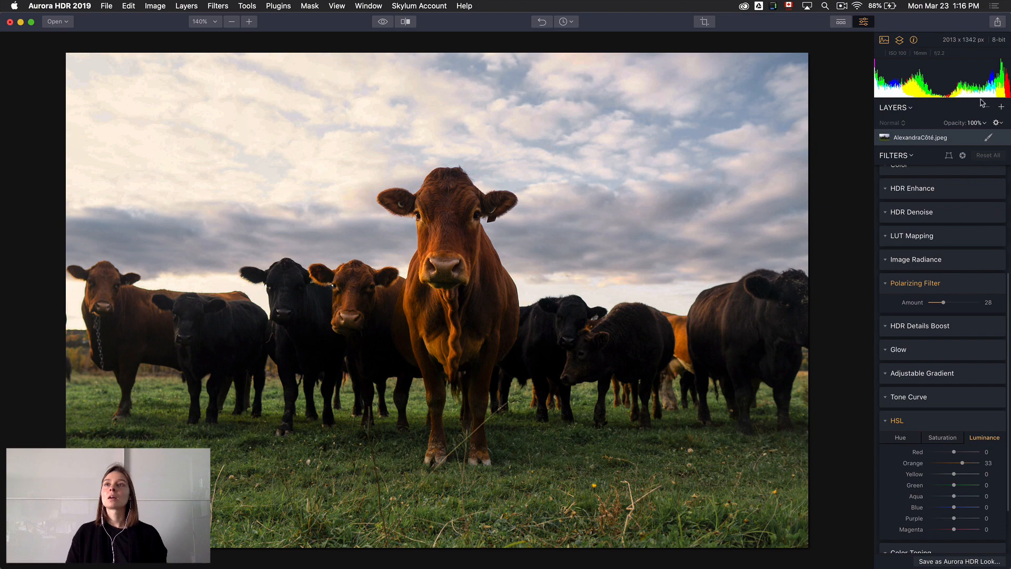
Add a new adjustment layer and set its Shadows to 46, Whites to 12 and Vibrance to 50
click(1001, 107)
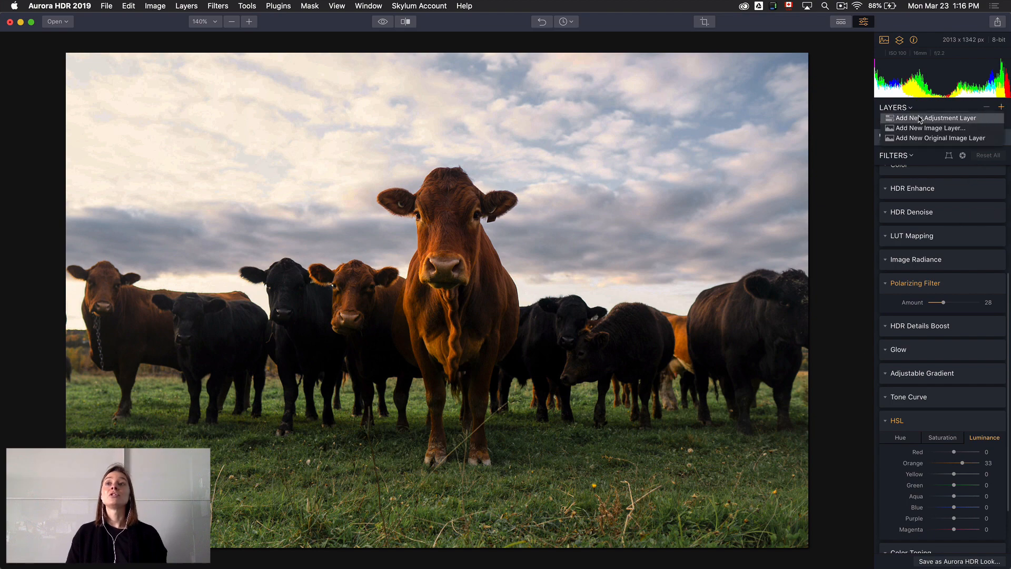
click(943, 118)
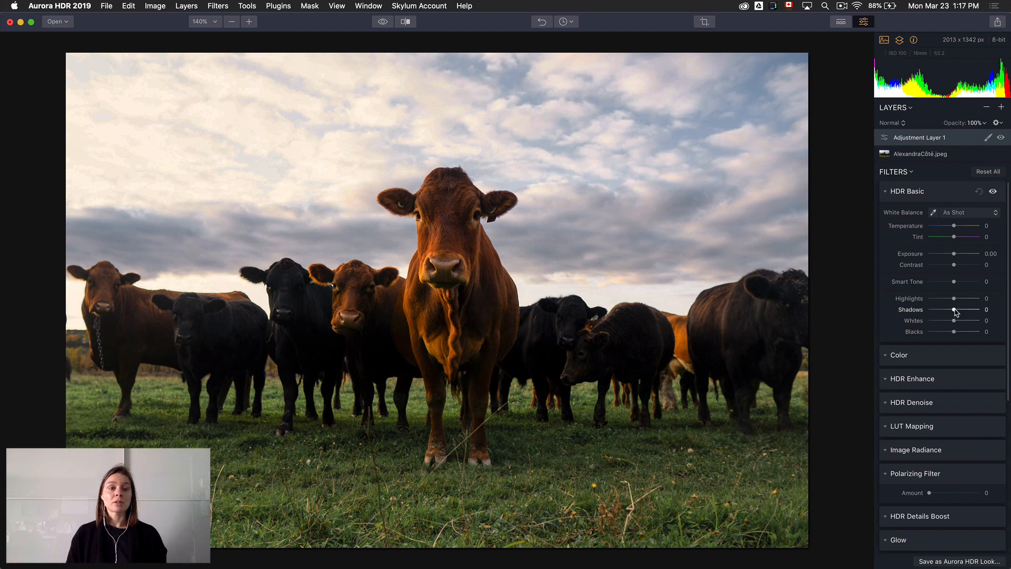
drag(955, 309, 968, 307)
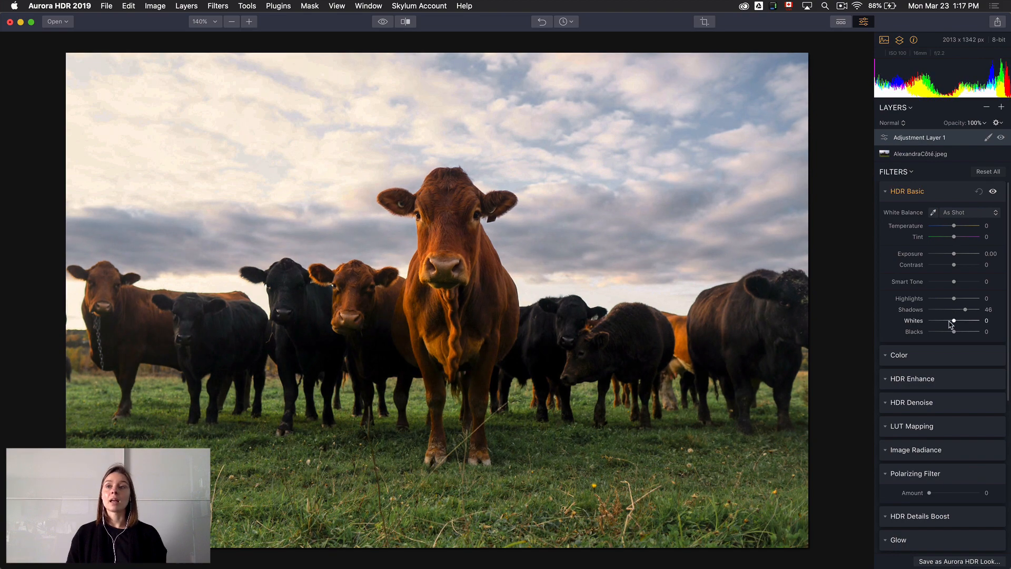
drag(954, 323, 958, 324)
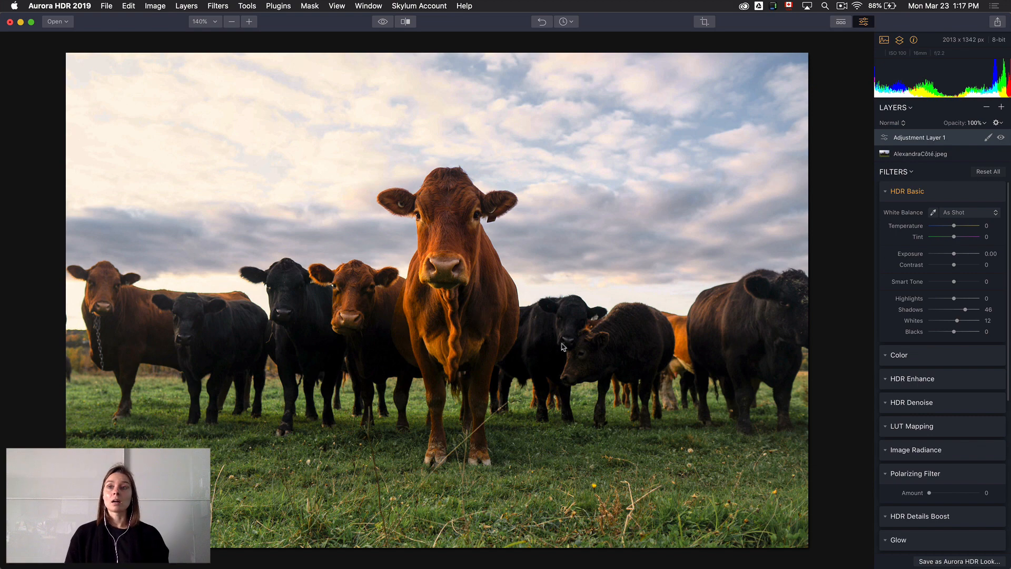
click(935, 354)
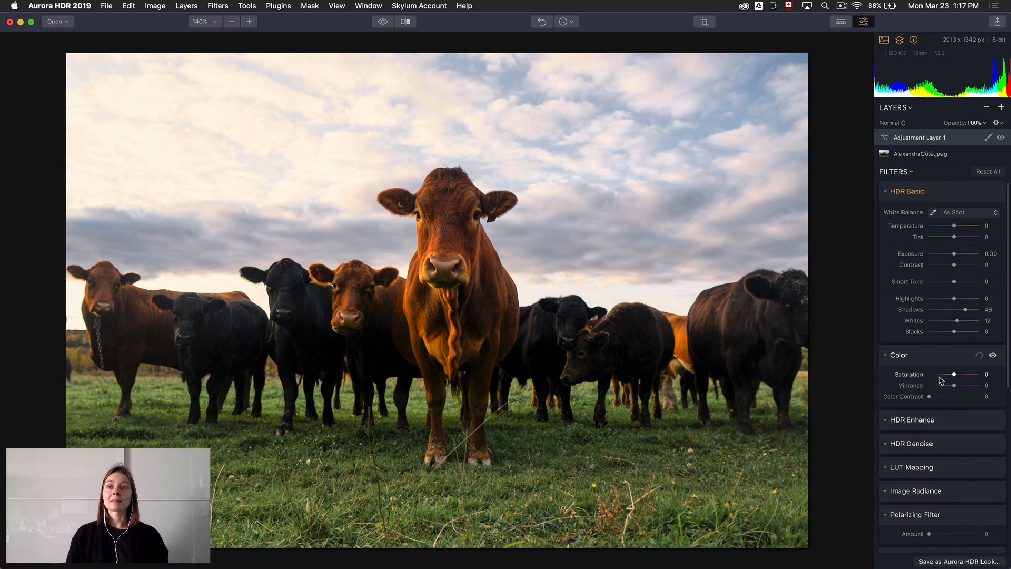
drag(954, 387, 968, 384)
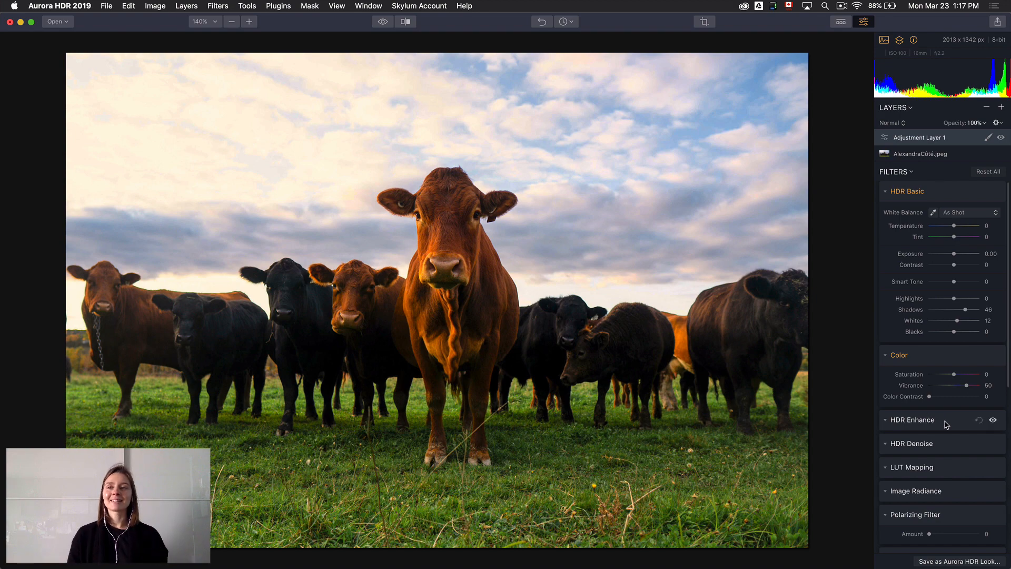
Set the adjustment layer's HDR Enhance amounts to HDR Clarity 41, HDR Smart Structure 70 and HDR Microstructure 15
click(947, 424)
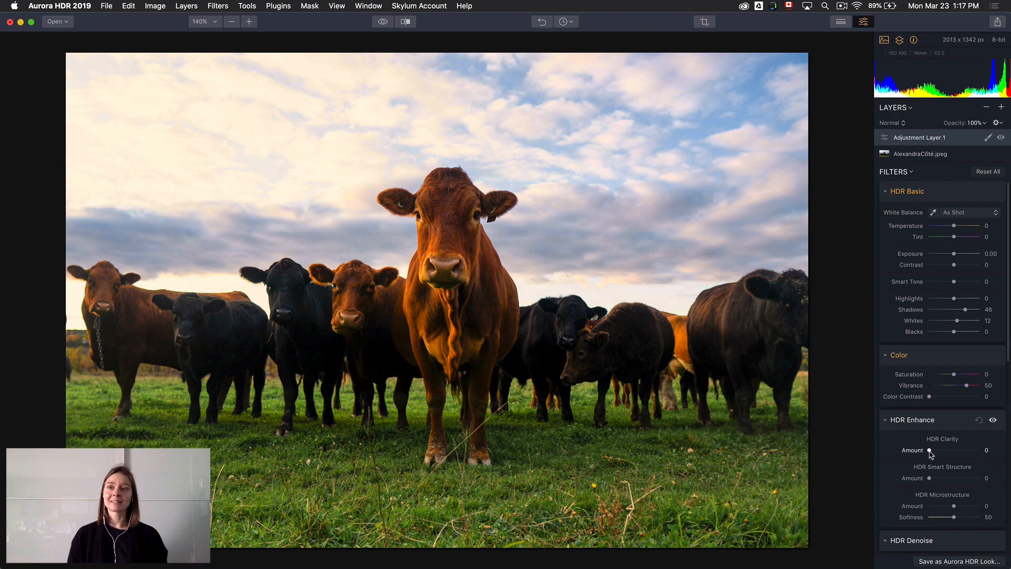
drag(930, 453, 954, 447)
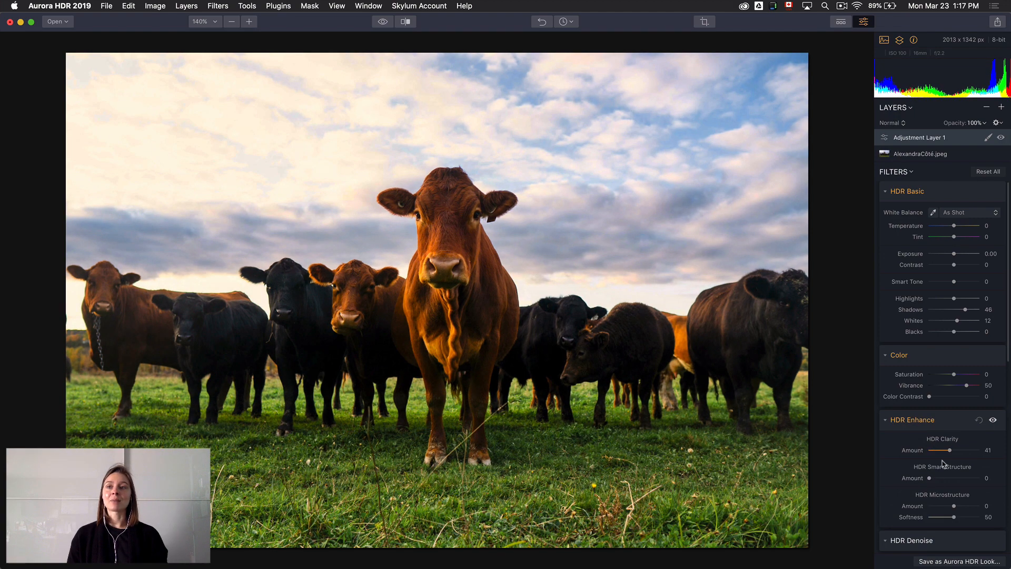
drag(930, 479, 960, 444)
scroll(934, 481, down, 3)
scroll(940, 472, down, 3)
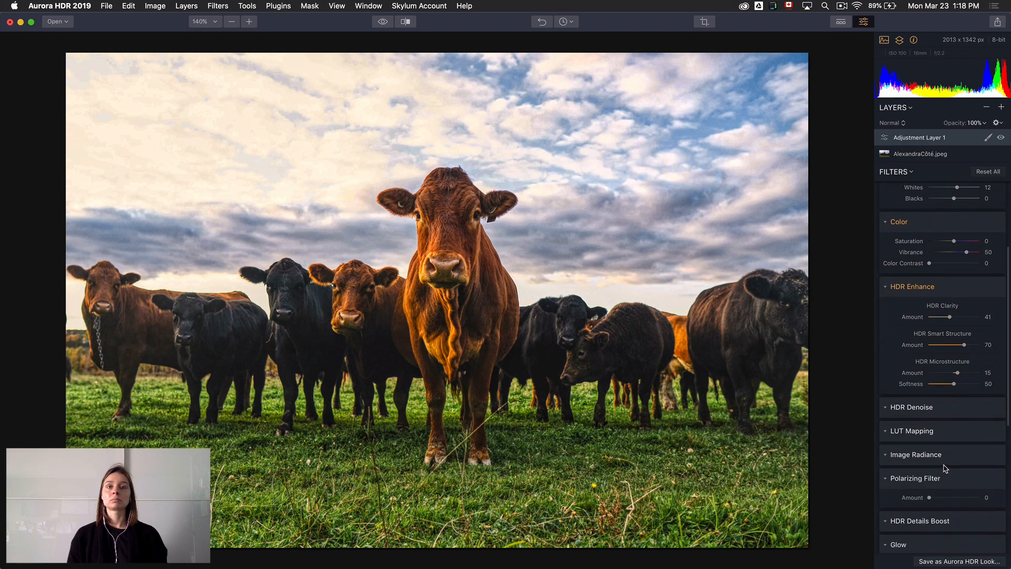
Set the HDR Details Boost details to Small 10, Medium 24 and Large 12, and compare the result with the original
scroll(946, 474, down, 1)
click(955, 505)
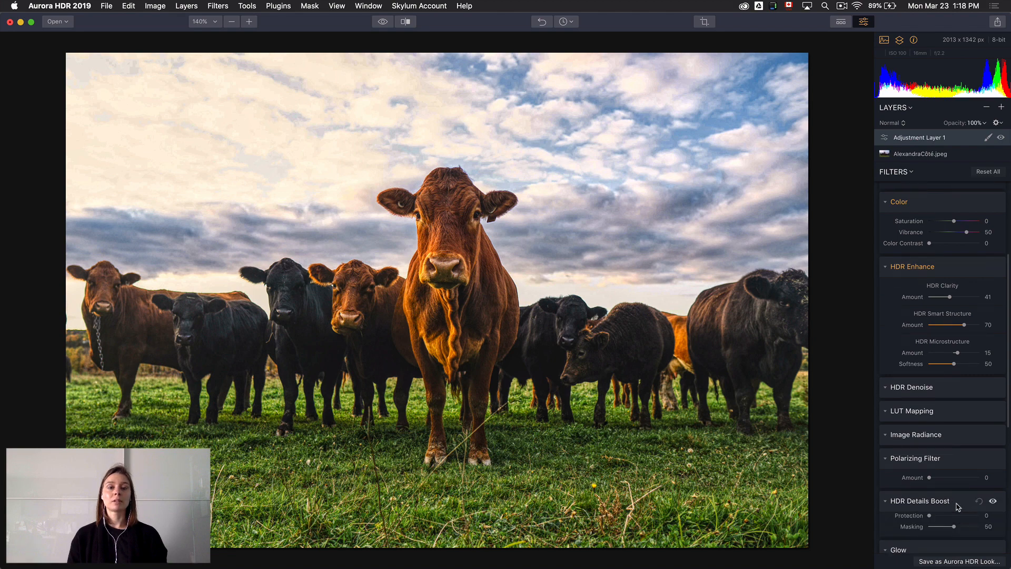
scroll(958, 506, down, 5)
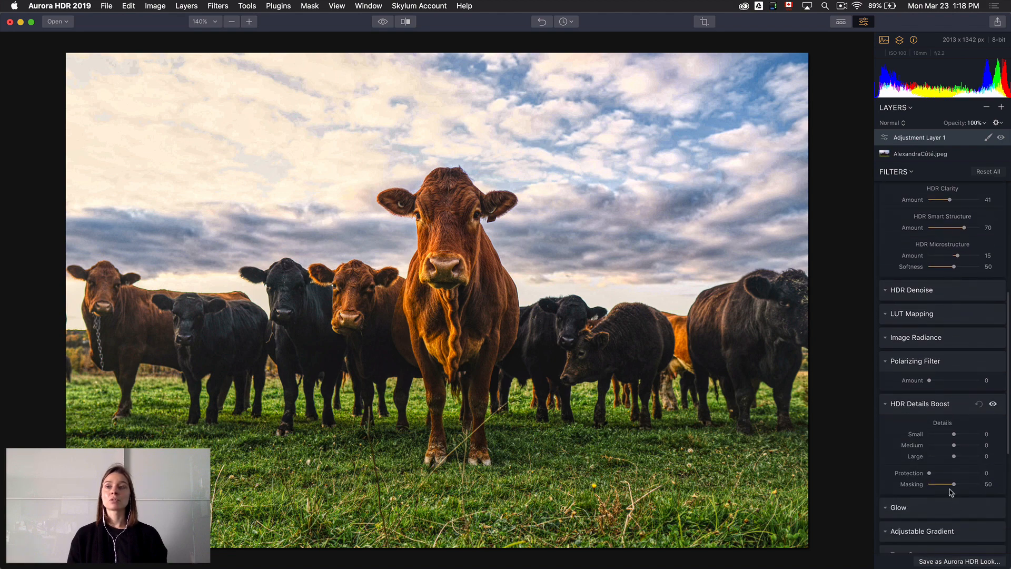
drag(955, 437, 961, 445)
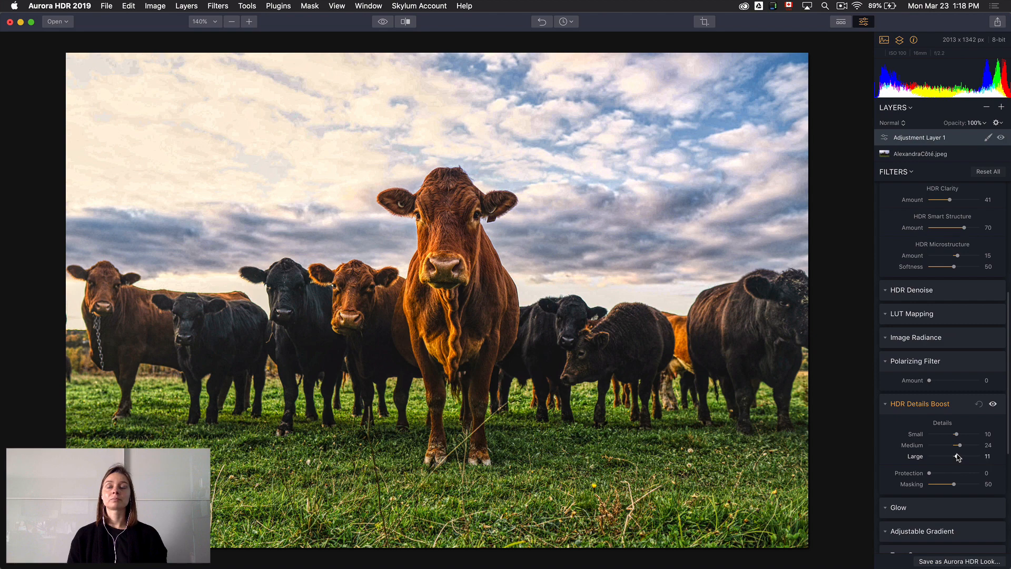
click(384, 24)
click(384, 24)
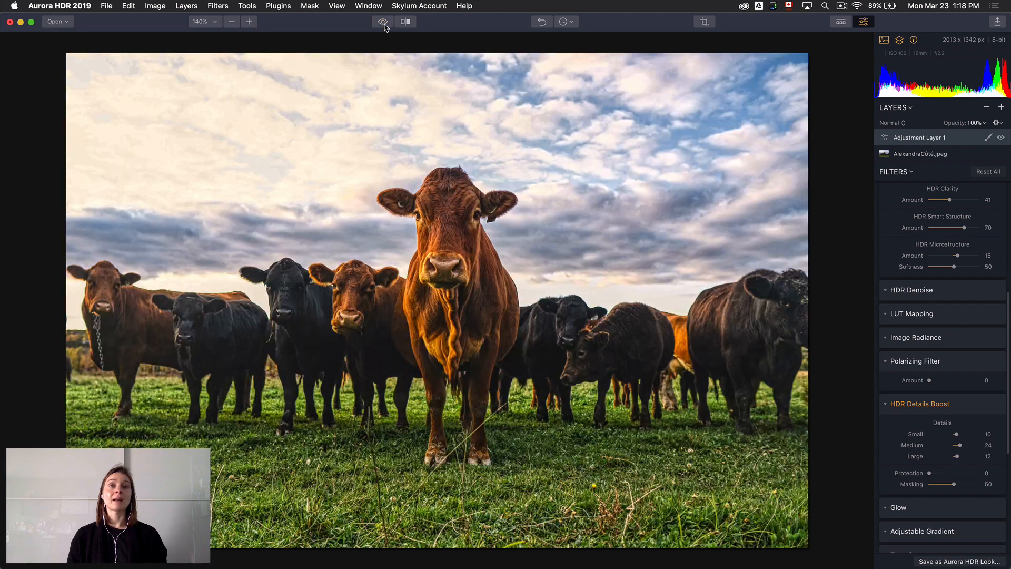
click(384, 23)
click(384, 24)
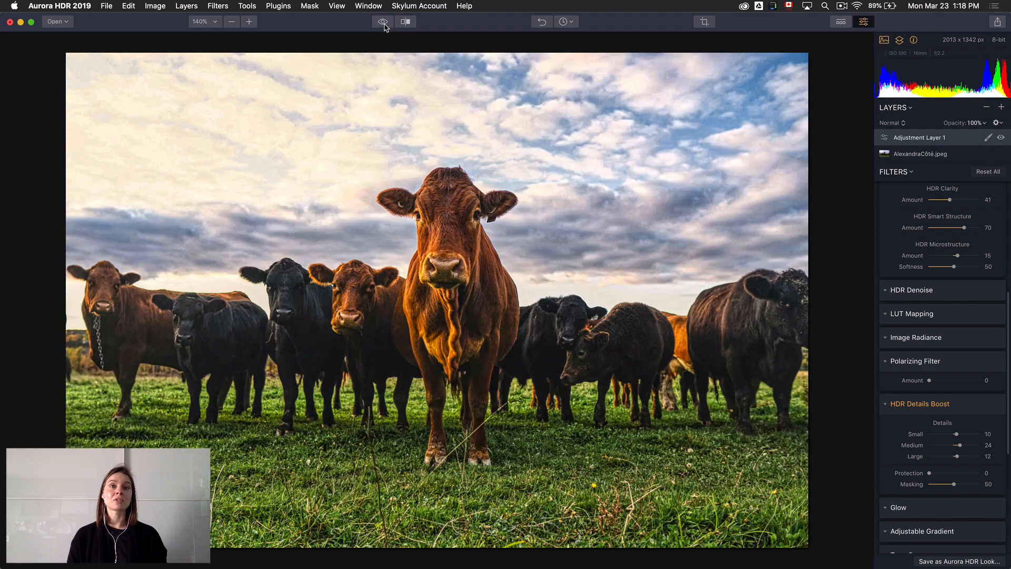
Mask the adjustment layer with the Brush at size 100 and full opacity, painting the effect over the cows
click(988, 138)
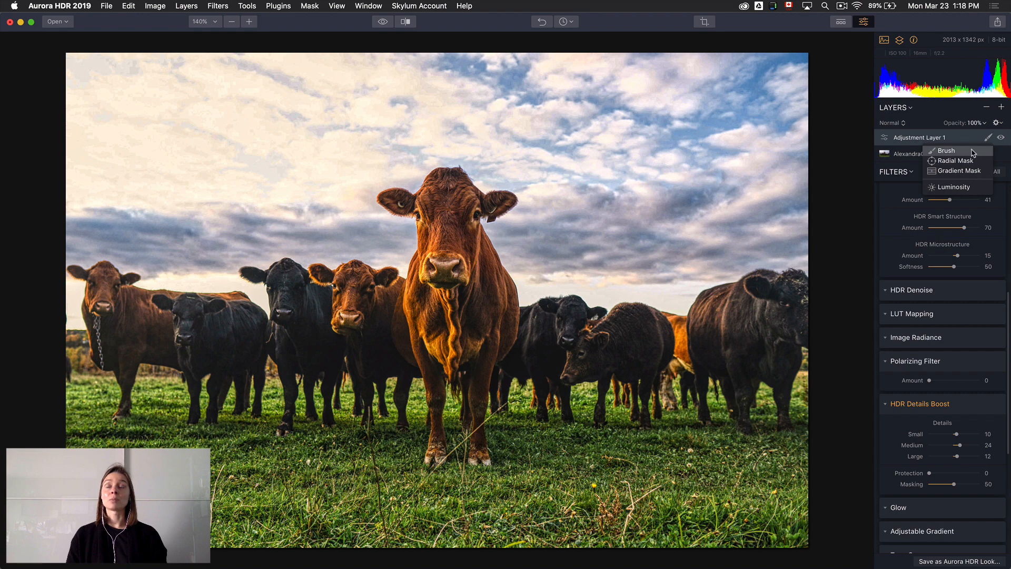
click(974, 151)
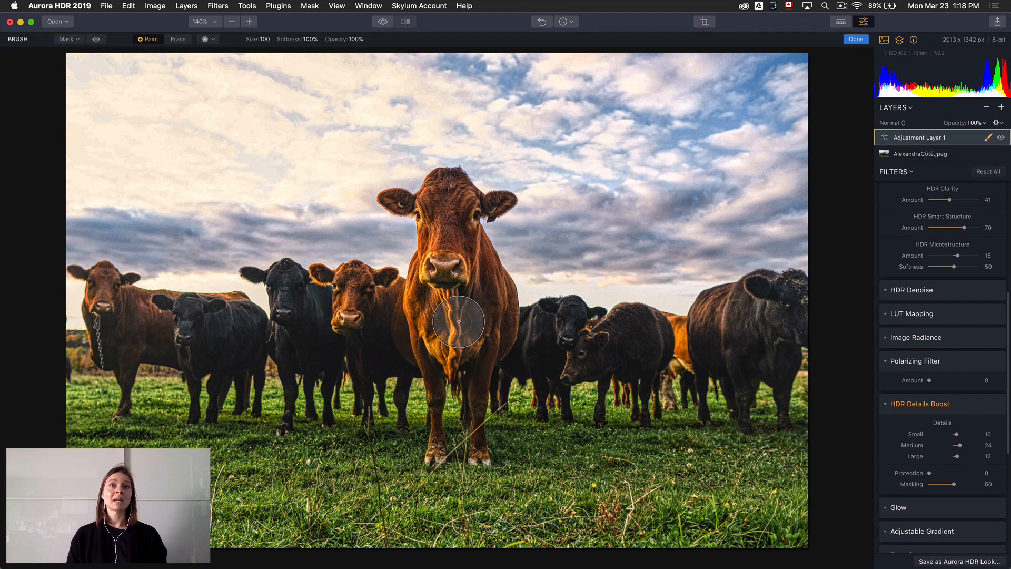
click(449, 304)
mouse_move(448, 303)
mouse_down()
mouse_move(446, 197)
mouse_move(438, 319)
mouse_up()
mouse_move(376, 337)
mouse_down()
mouse_move(361, 302)
mouse_move(285, 304)
mouse_move(382, 333)
mouse_move(409, 329)
mouse_move(288, 346)
mouse_move(153, 338)
mouse_move(220, 330)
mouse_move(108, 325)
mouse_move(103, 298)
mouse_move(106, 309)
mouse_move(213, 329)
mouse_move(191, 344)
mouse_move(262, 327)
mouse_move(272, 291)
mouse_move(294, 377)
mouse_move(343, 375)
mouse_move(324, 374)
mouse_move(550, 325)
mouse_move(527, 332)
mouse_move(535, 359)
mouse_move(625, 335)
mouse_move(635, 347)
mouse_move(737, 336)
mouse_move(721, 325)
mouse_move(709, 336)
mouse_move(791, 292)
mouse_move(796, 324)
mouse_up()
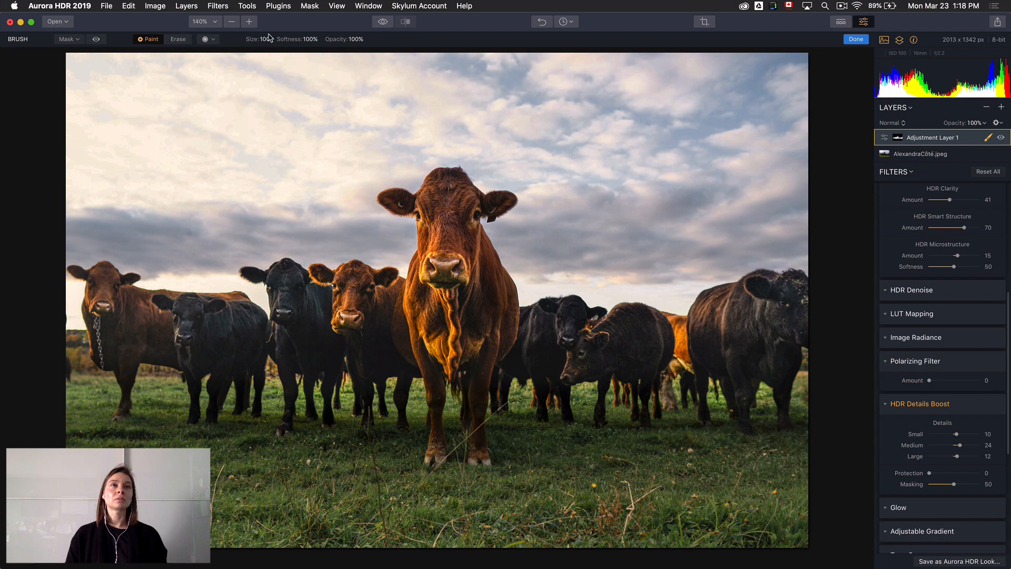
Enlarge the brush to size 282, lower its opacity to 50% and paint the mask over the surrounding sky and grass
drag(253, 40, 238, 42)
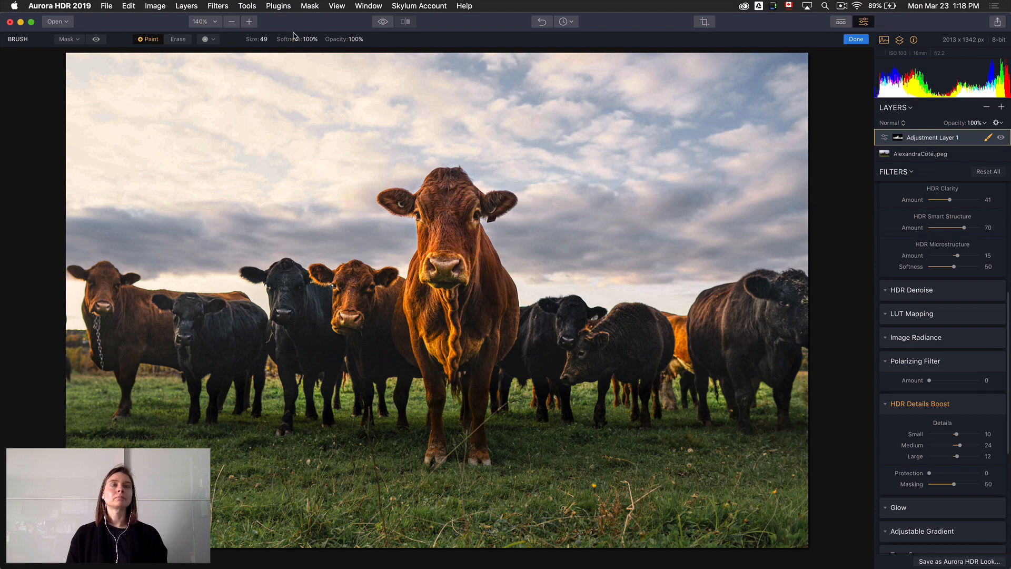
mouse_move(253, 38)
mouse_down()
mouse_move(346, 47)
mouse_move(307, 43)
mouse_move(315, 41)
mouse_up()
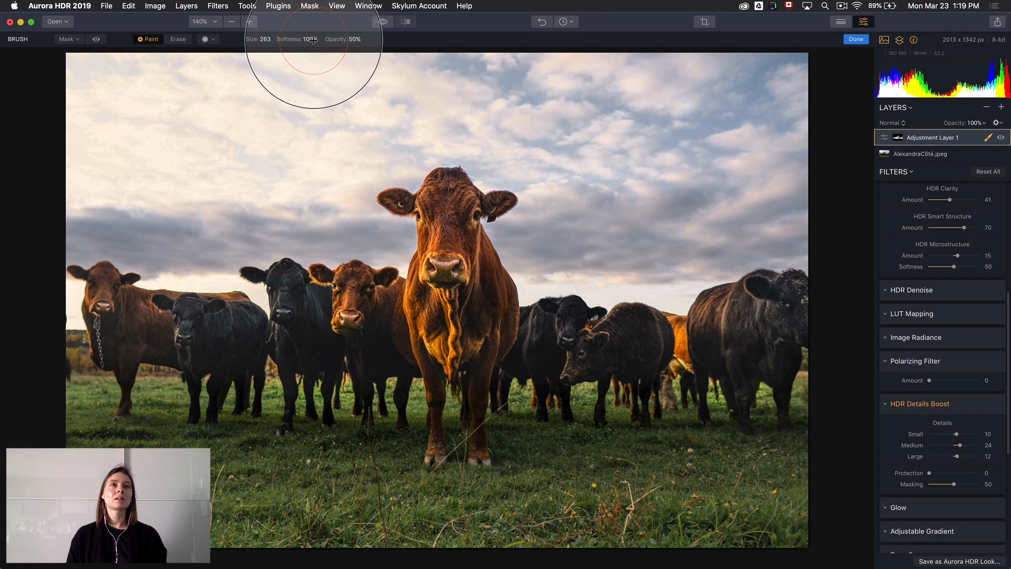
drag(249, 40, 255, 39)
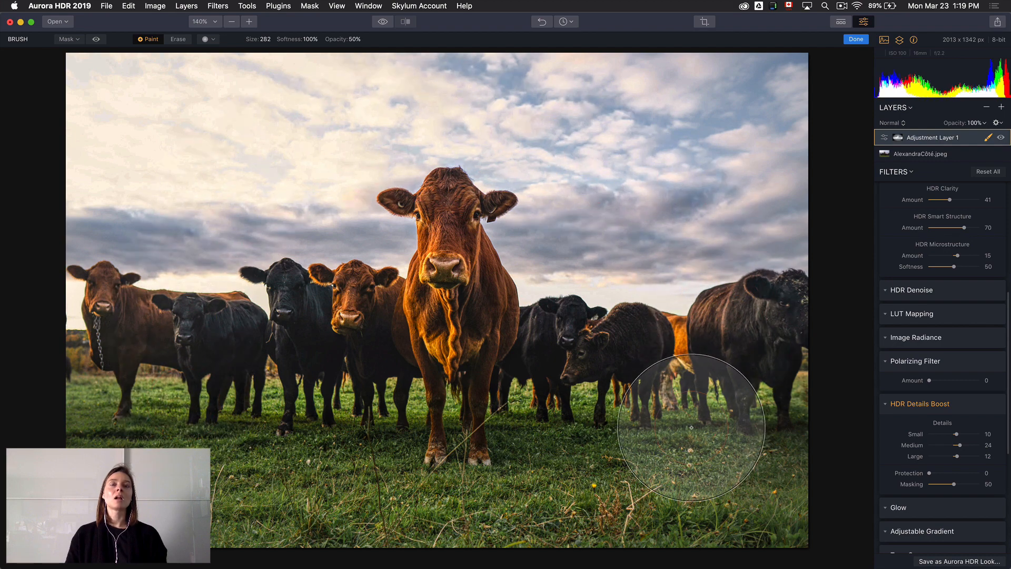
Add a second adjustment layer and apply the Warm LUT through LUT Mapping with an Amount of 31
click(1002, 108)
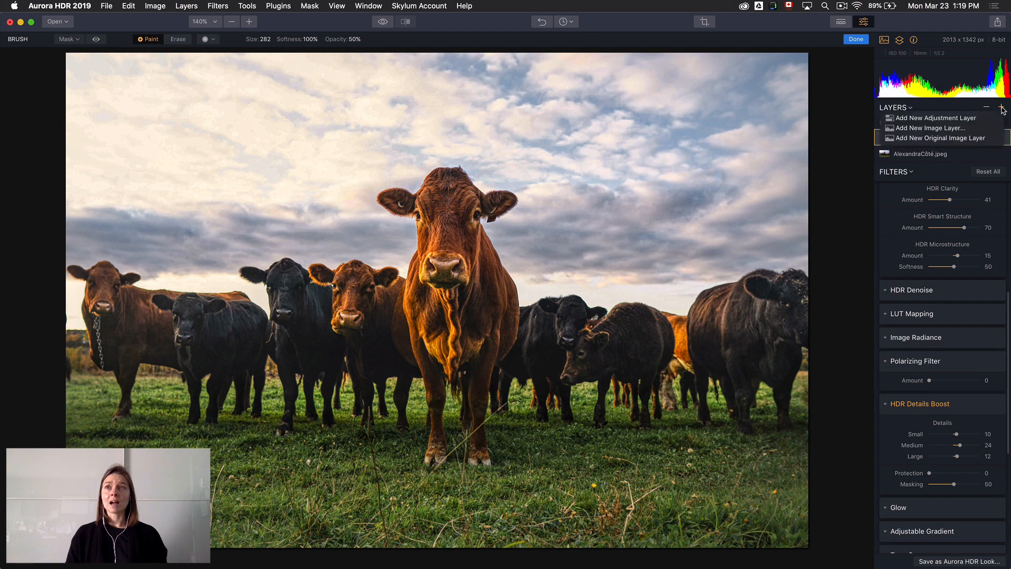
click(975, 118)
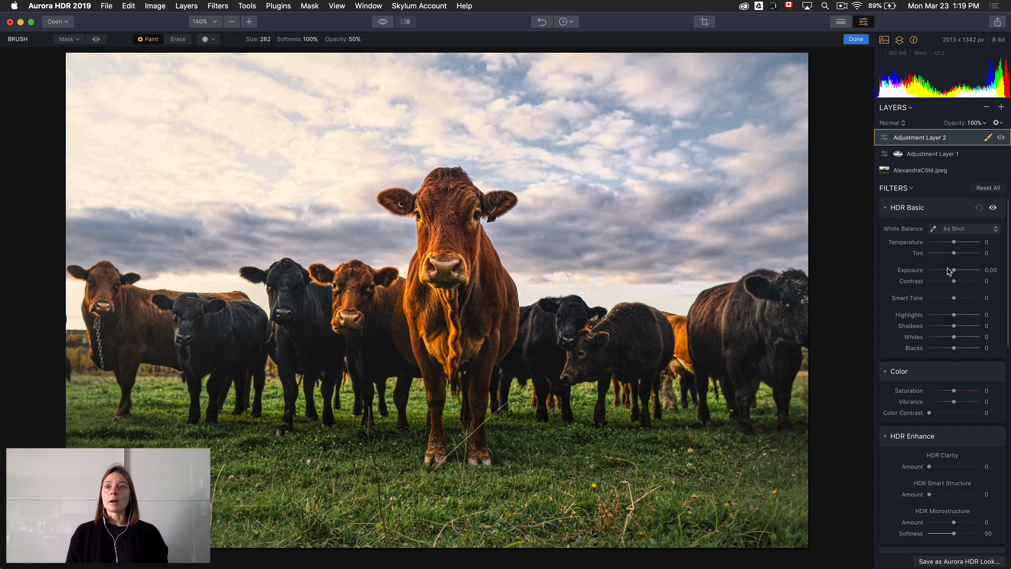
scroll(950, 431, down, 5)
click(951, 414)
scroll(954, 421, down, 2)
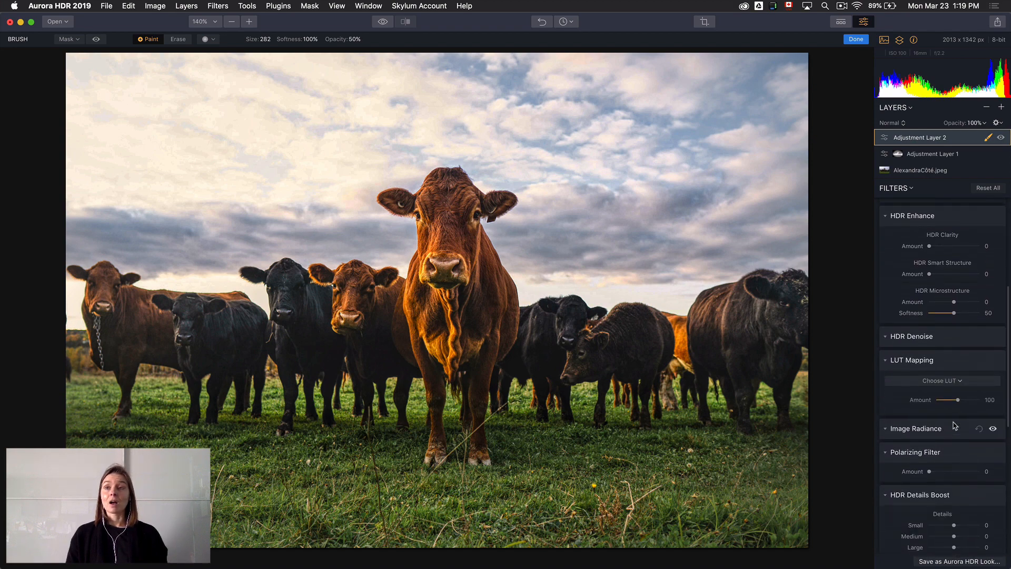
click(955, 381)
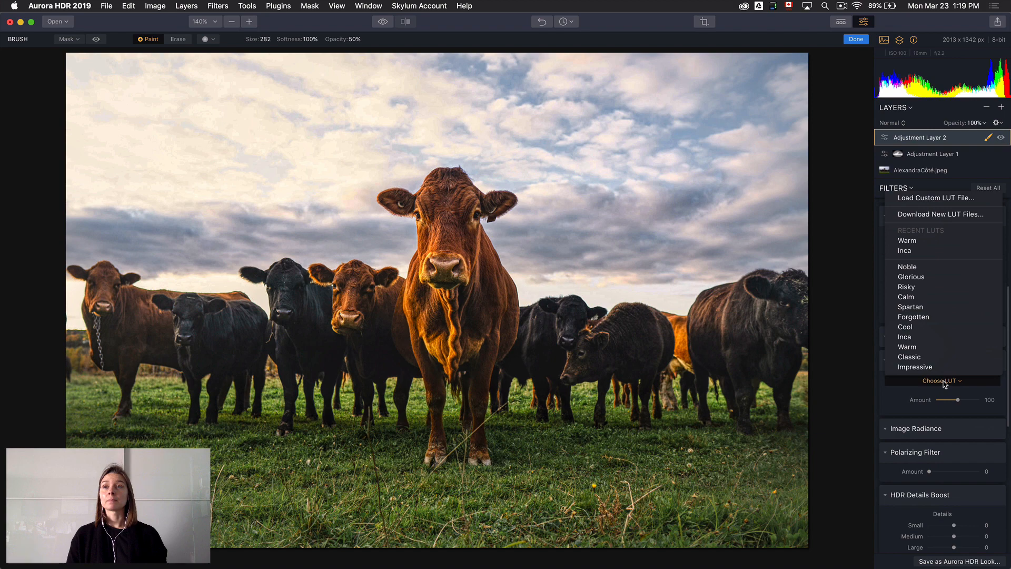
click(915, 241)
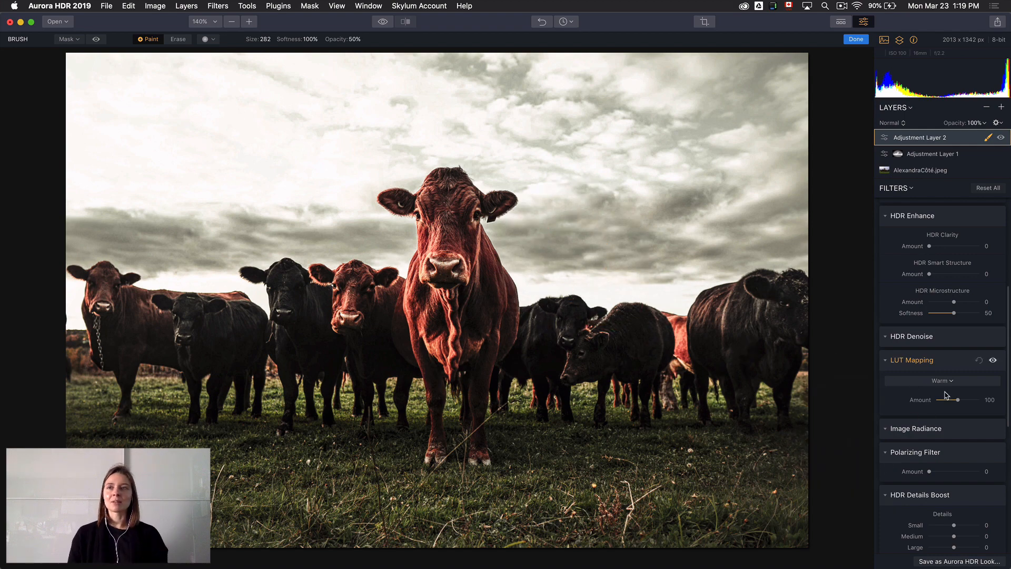
mouse_move(959, 402)
mouse_down()
mouse_move(928, 403)
mouse_move(944, 401)
mouse_up()
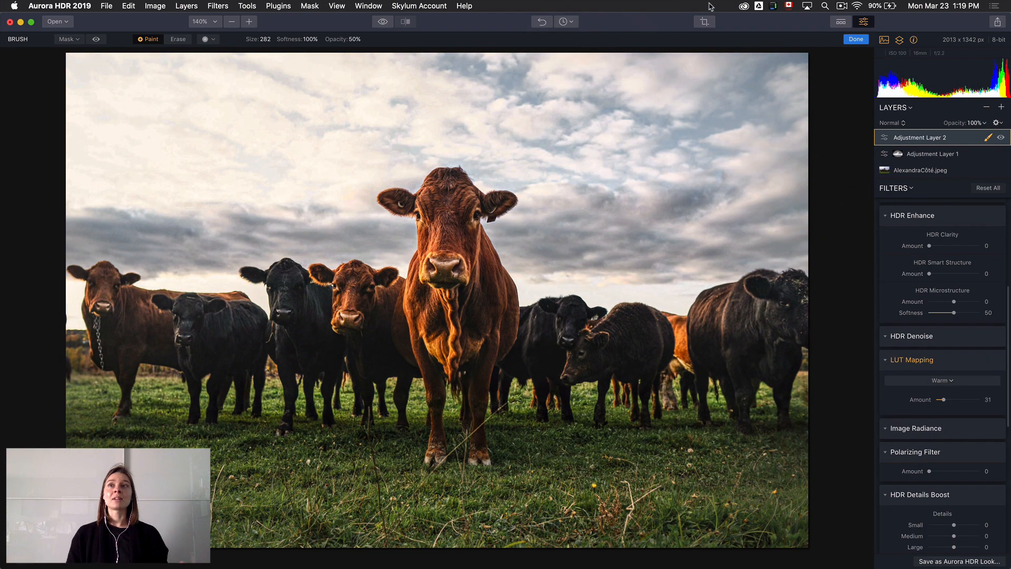
Finish the brush masking and compare the edited cow photo with the original
click(856, 40)
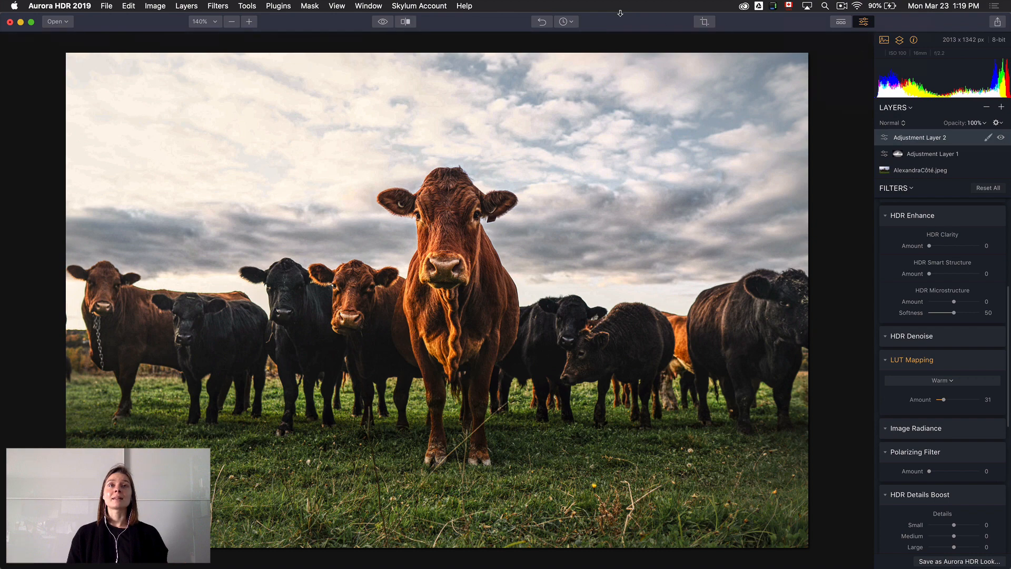
click(383, 23)
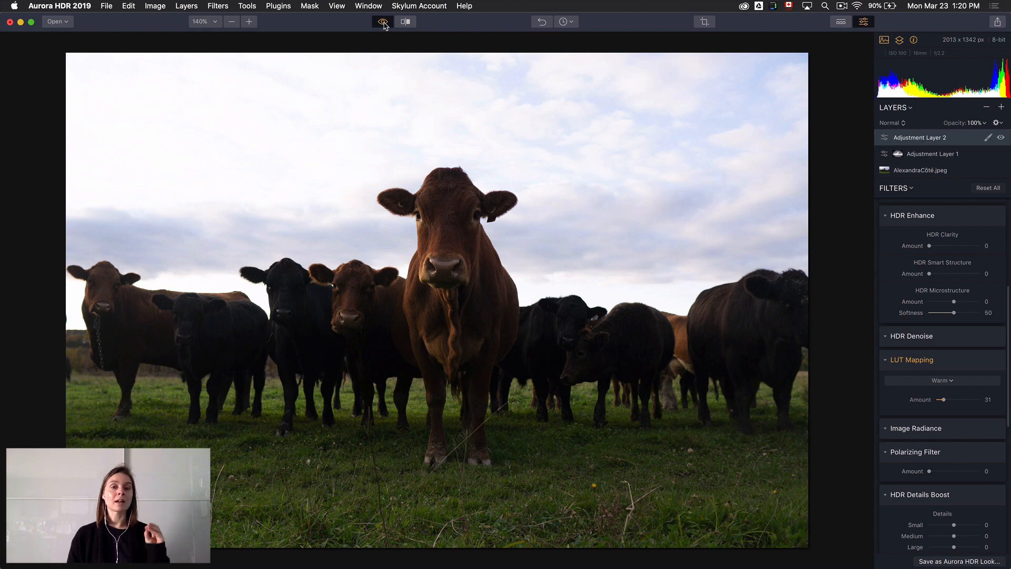
click(384, 23)
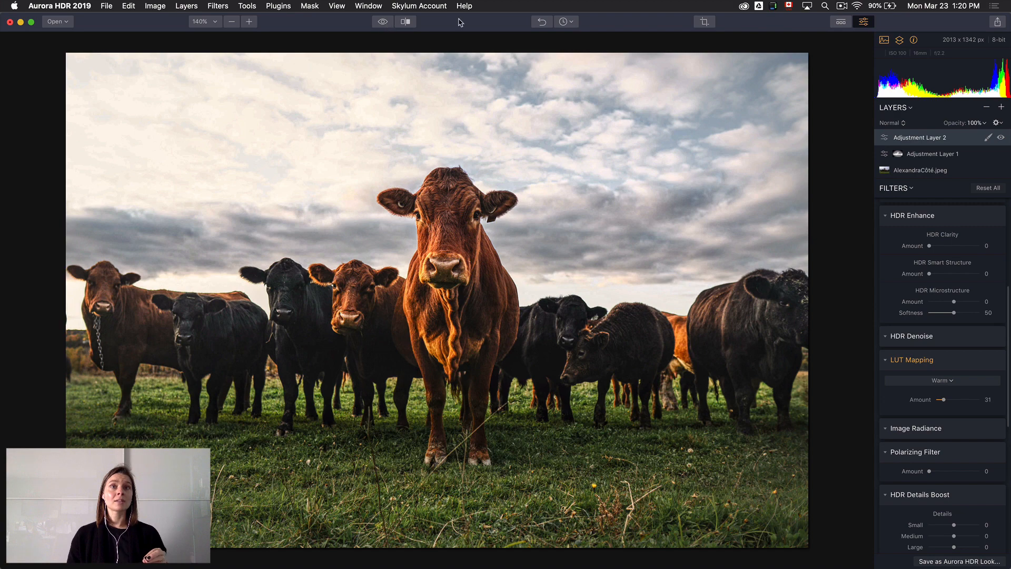